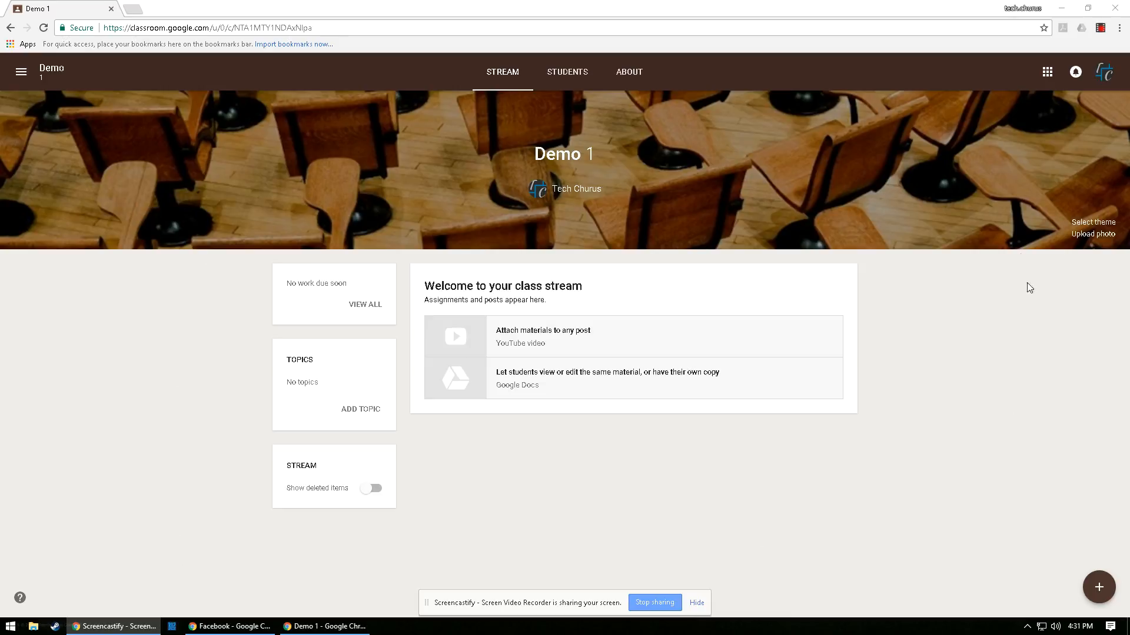
Step: Create a class announcement for all students reading "Found this cool video about the eclipse check it out."
click(301, 284)
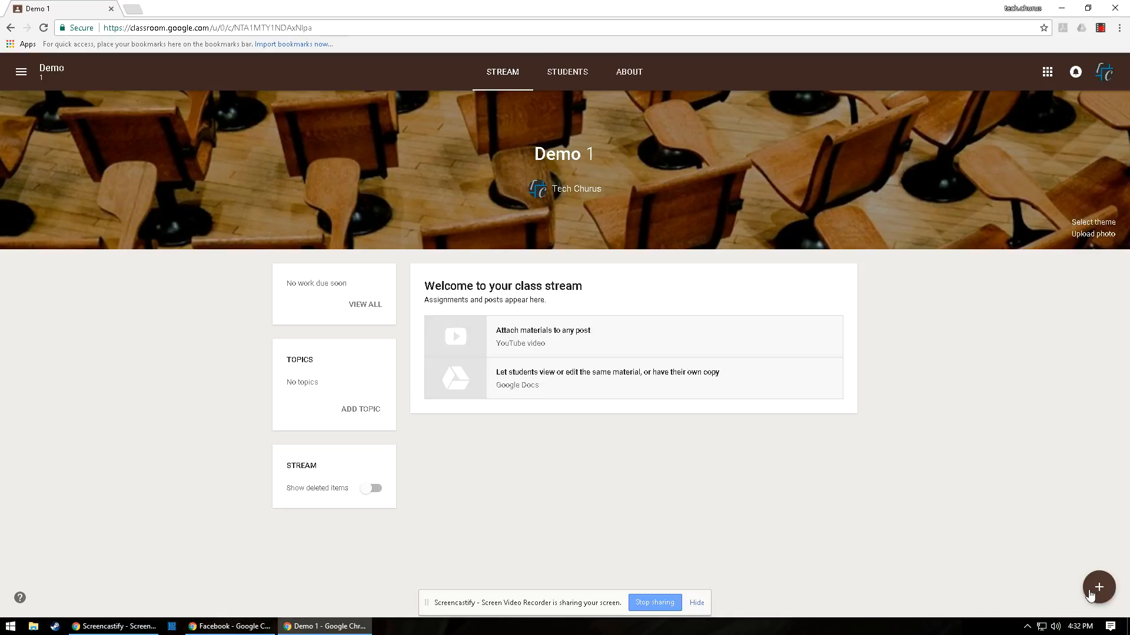
mouse_move(1100, 589)
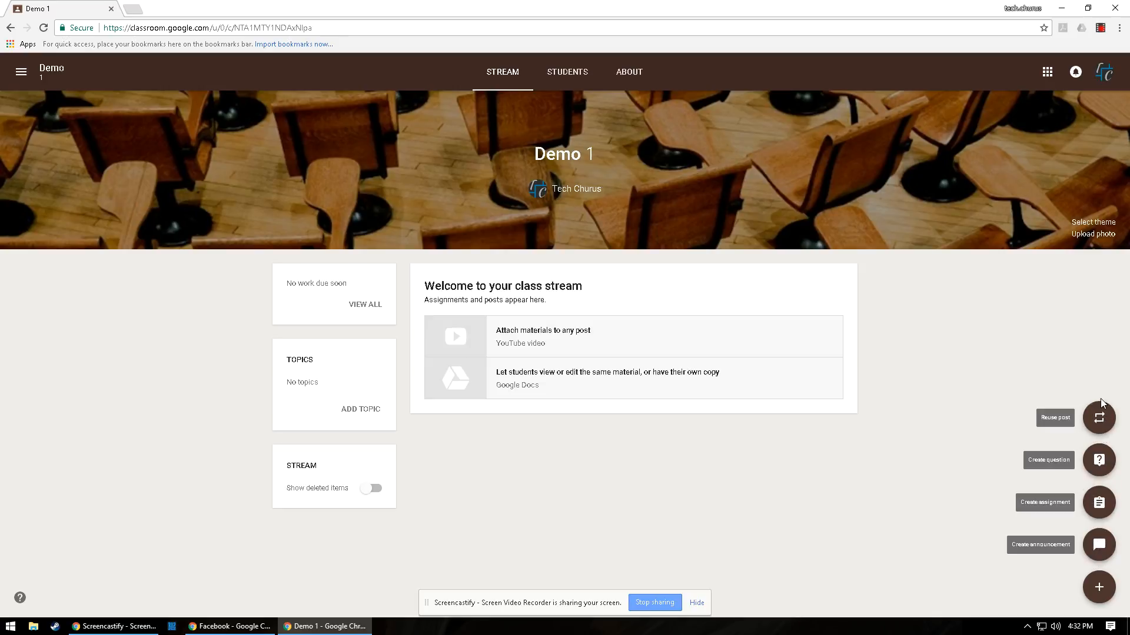
click(1107, 547)
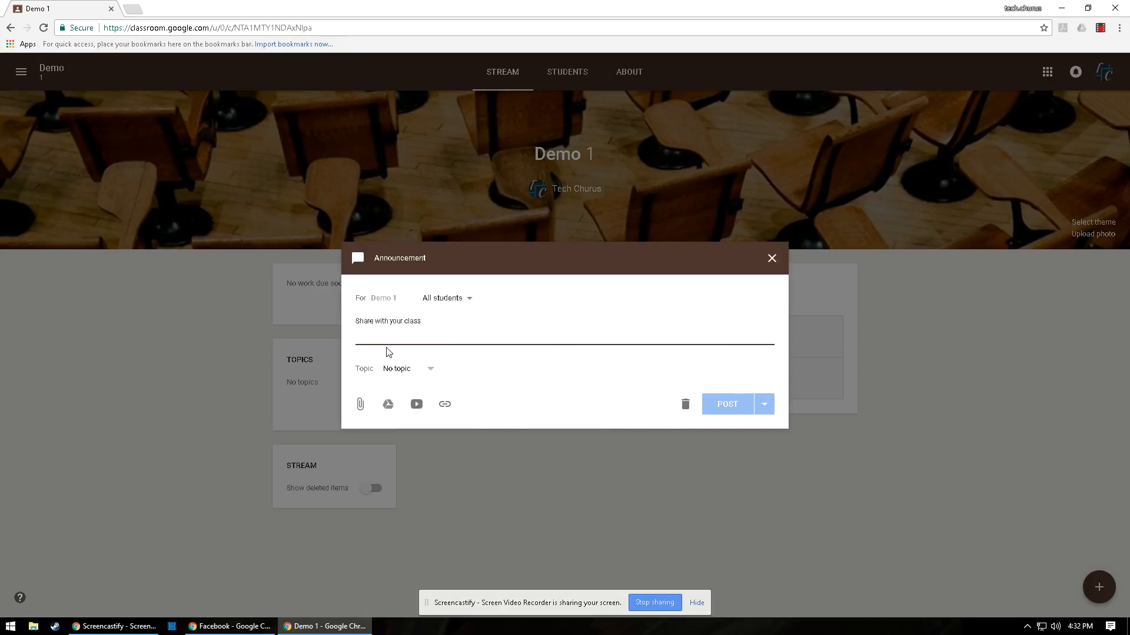
text(Fou)
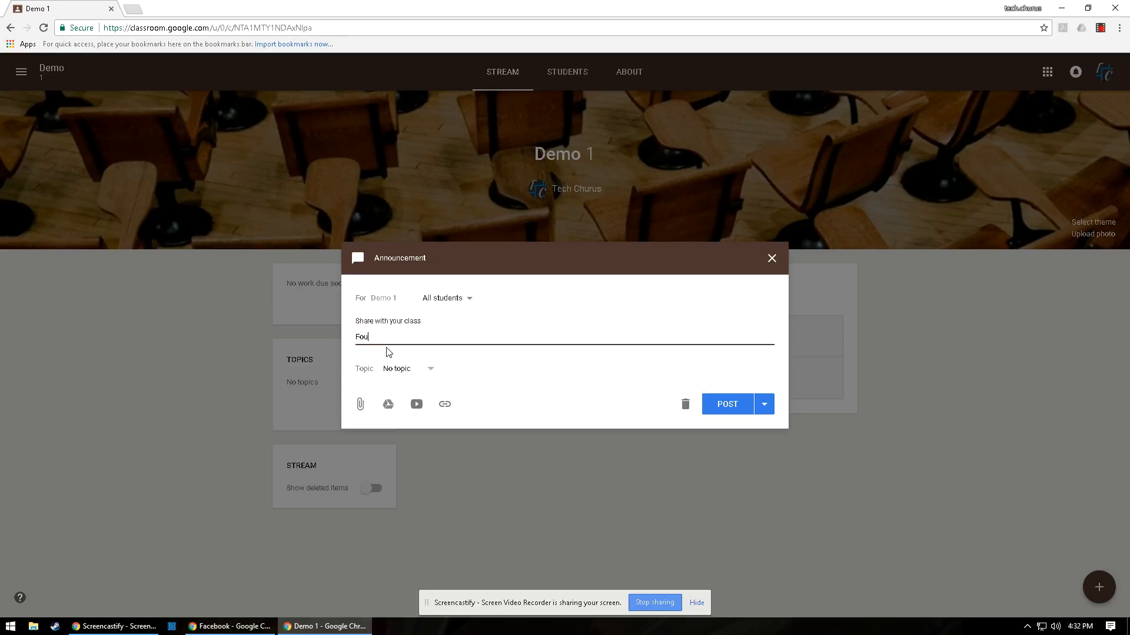
text(nd this cool video about the eclipse checkit o)
key(BackSpace)
key(BackSpace)
key(BackSpace)
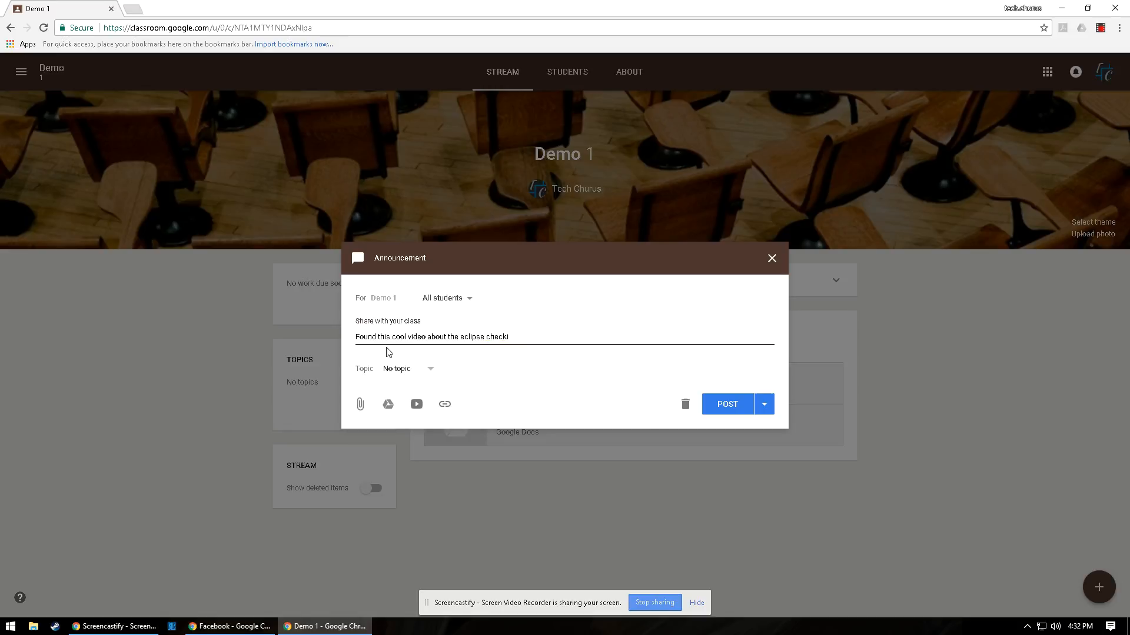
text(it out.)
Step: Create a new topic named "Eclipse" for the announcement
click(425, 368)
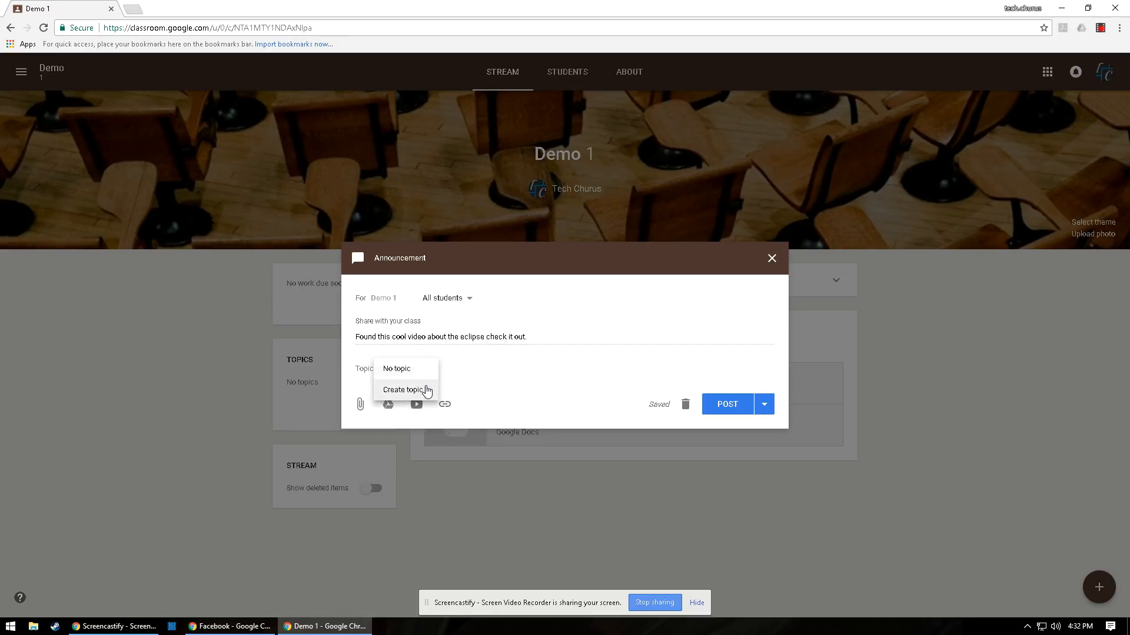
click(402, 390)
text(E)
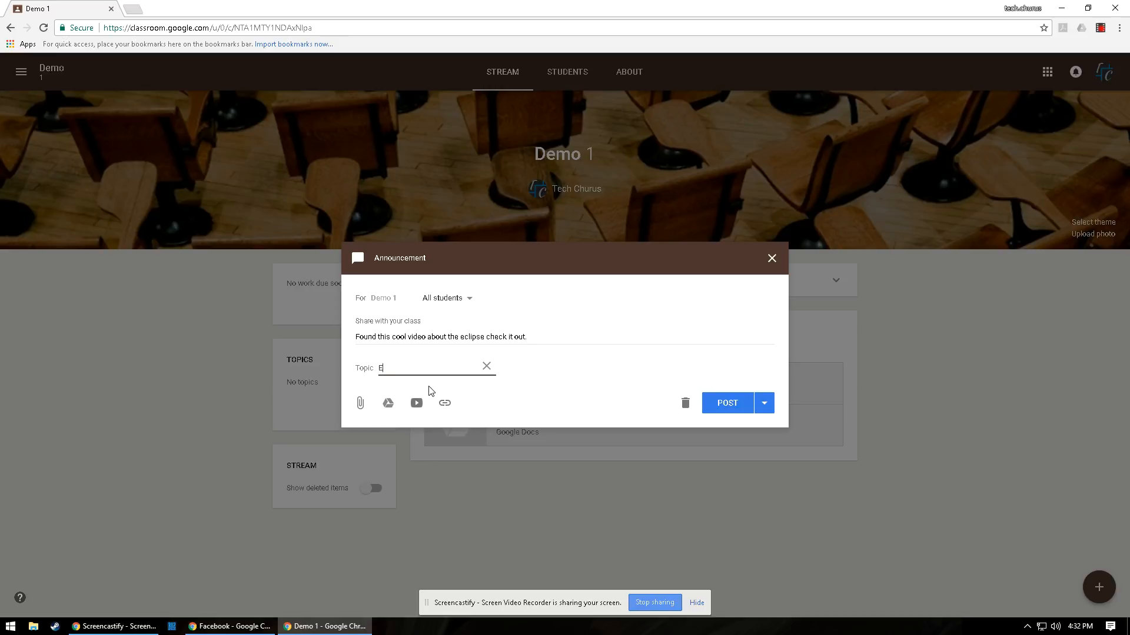
text(clipse)
click(555, 393)
Step: Search YouTube for "eclipse august 21" and attach the video "Solar Eclipse 2017: Live Coverage of the Solar Eclipse 21 August 2017" to the announcement
click(416, 404)
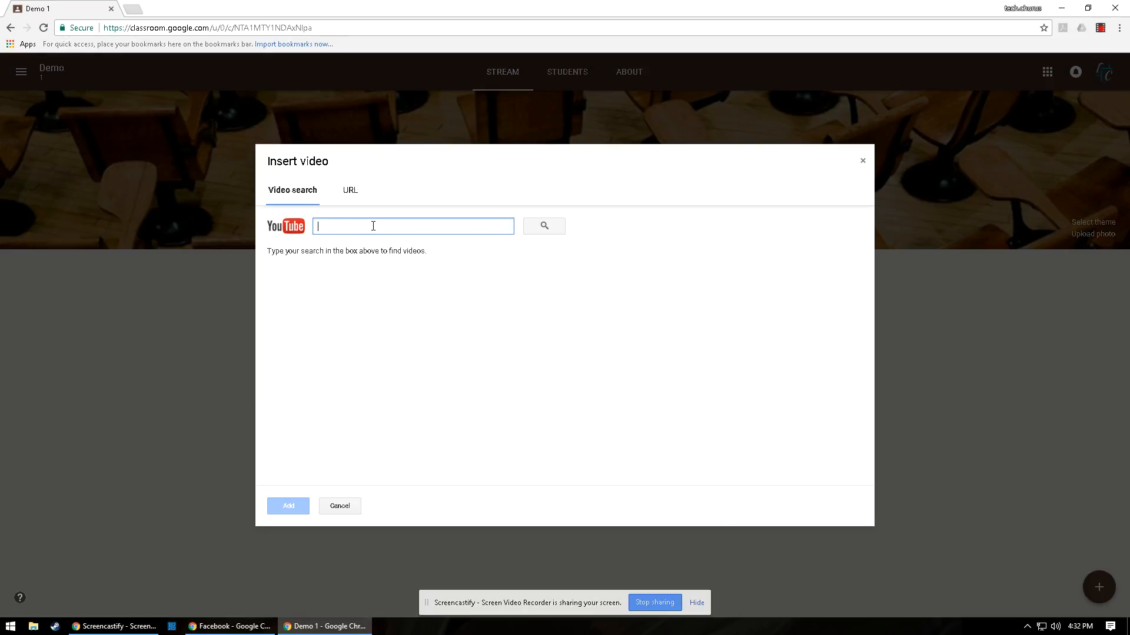
text(eclipse)
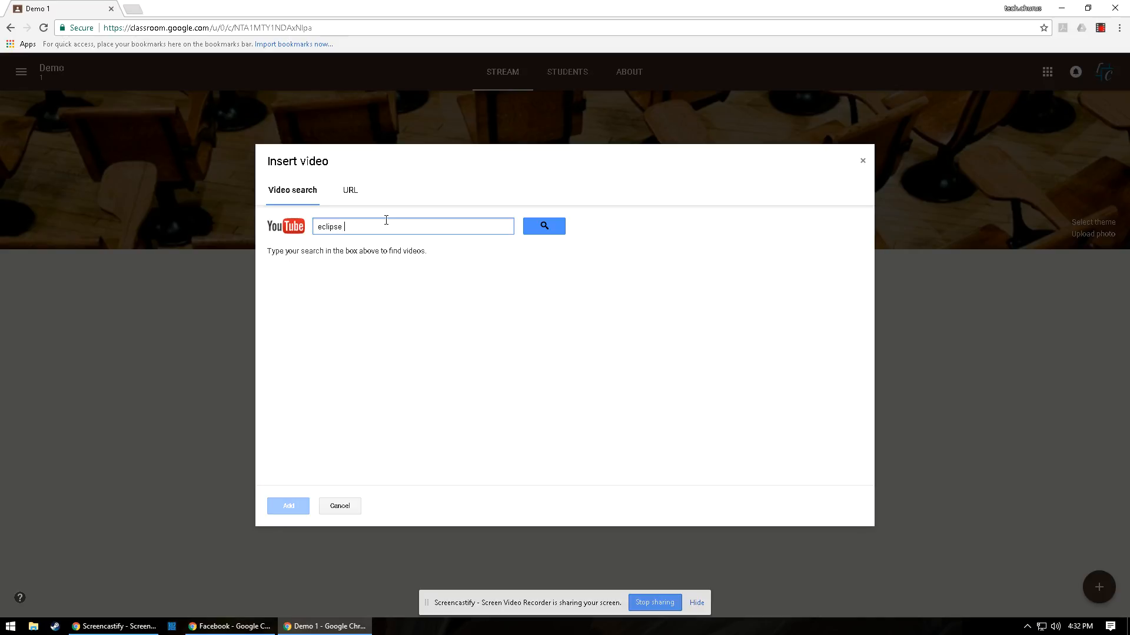
text( august 21)
key(Return)
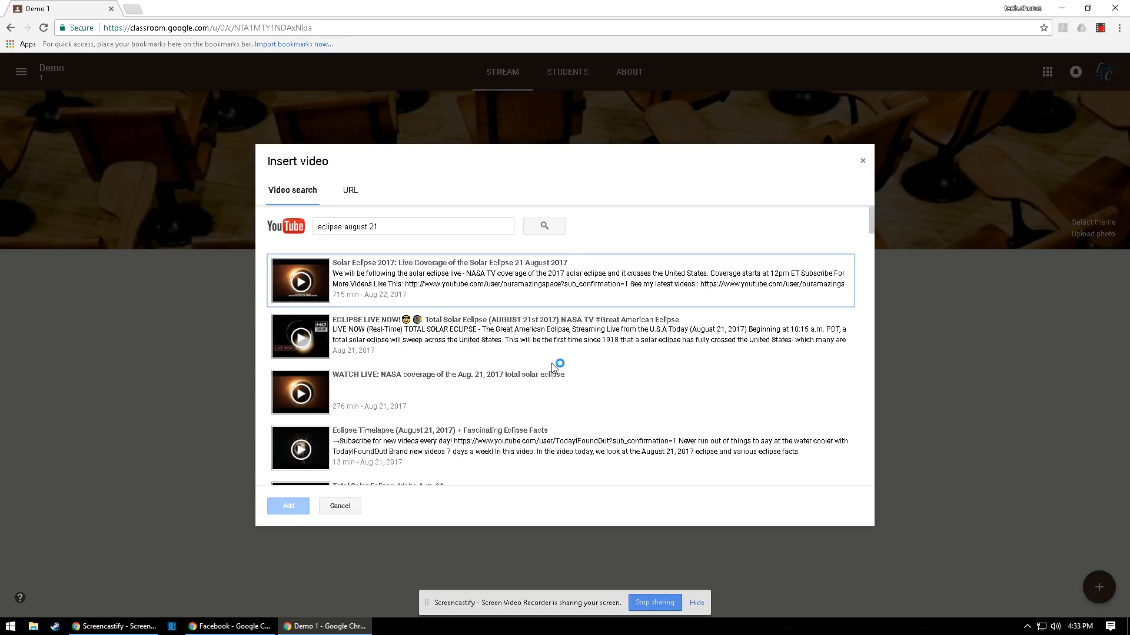
click(463, 282)
click(301, 506)
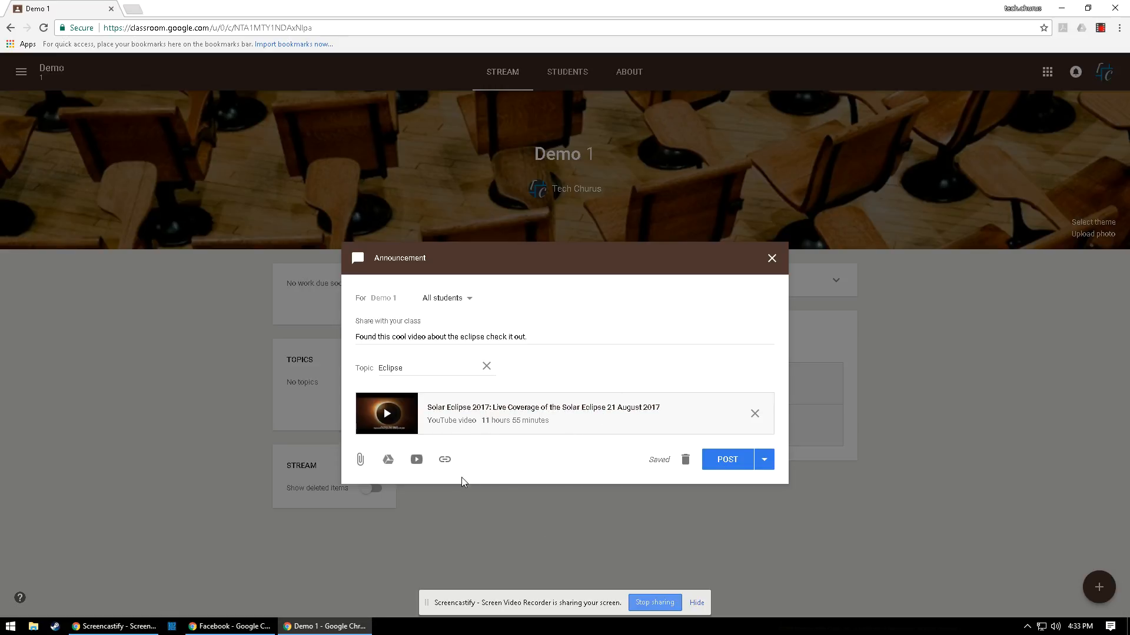
Step: Post the eclipse announcement to the class stream without adding a link
click(447, 462)
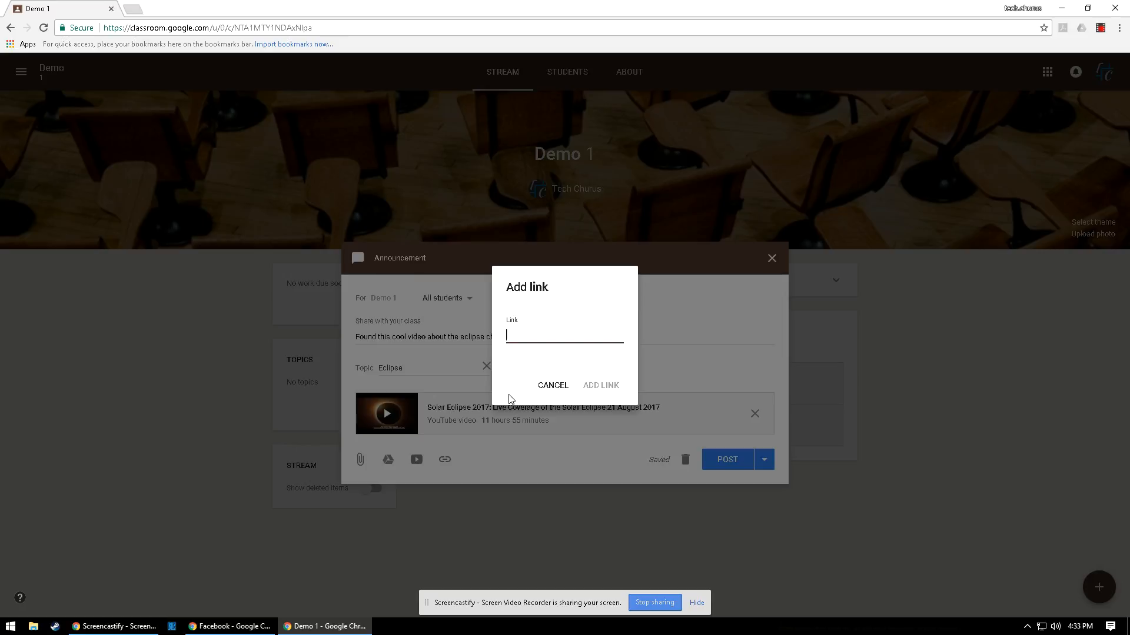
click(558, 386)
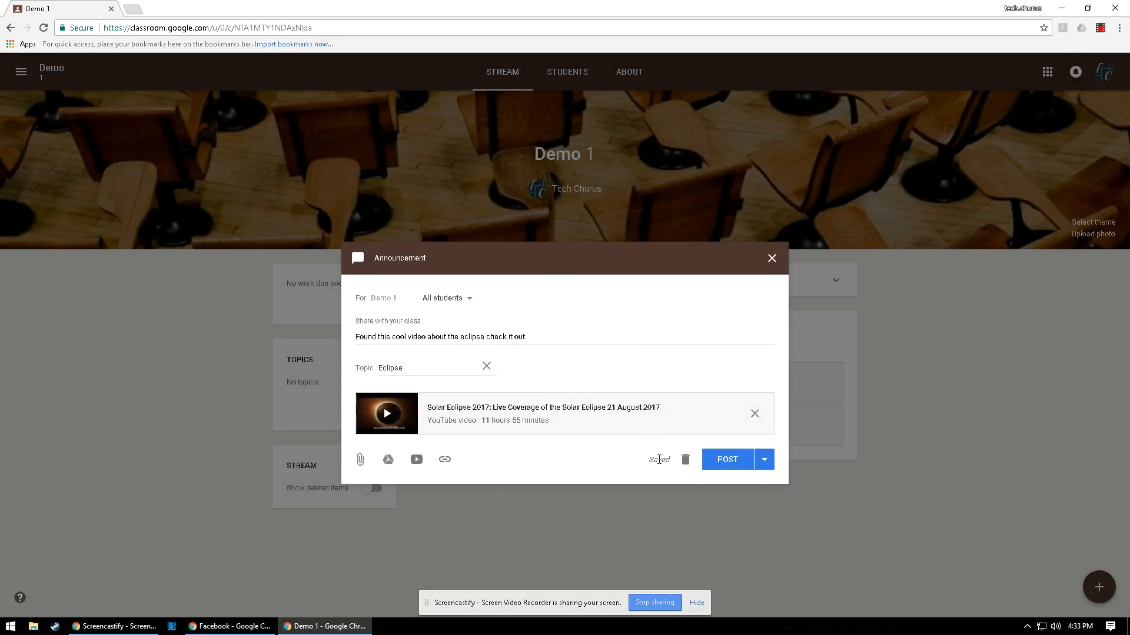
click(718, 465)
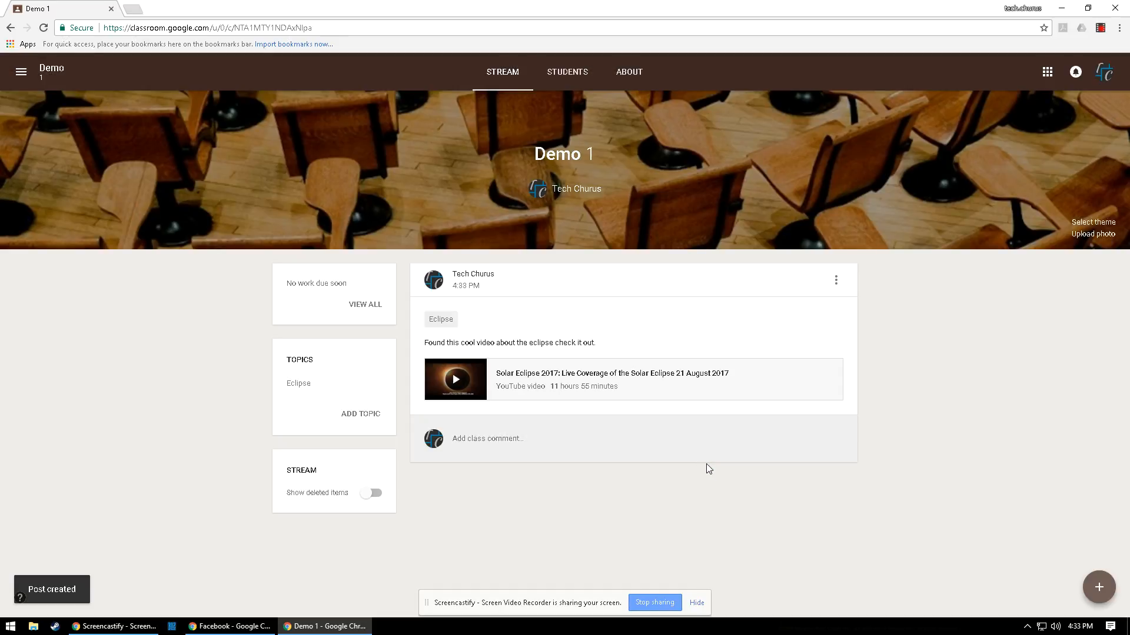
Step: Preview the video attached to the posted announcement from about three hours in, and close the player
click(471, 386)
click(564, 340)
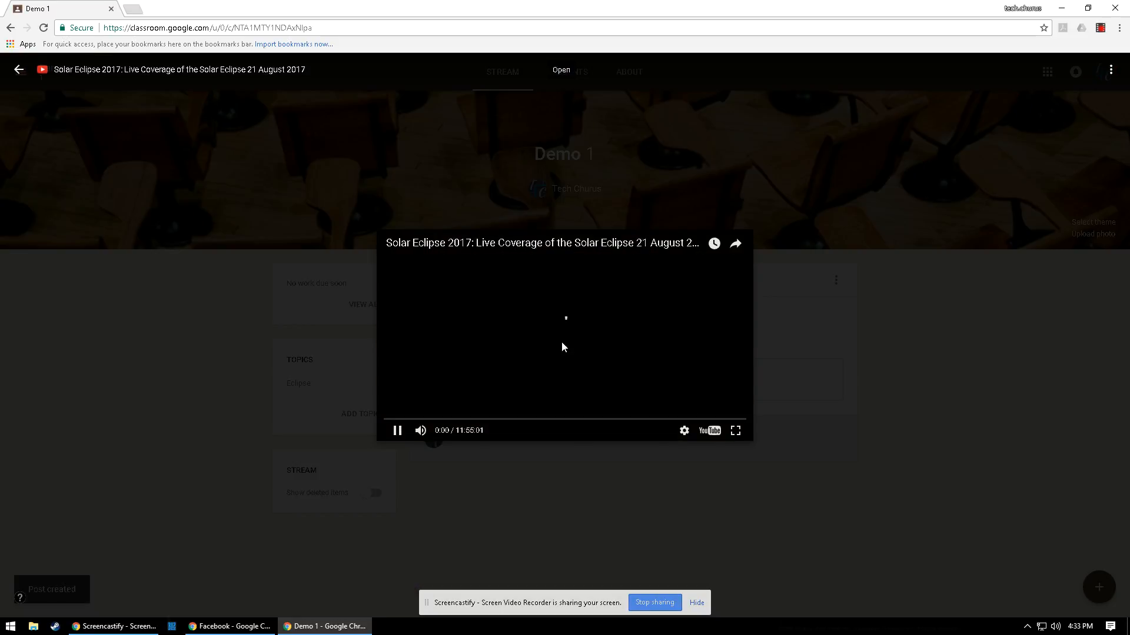
click(478, 420)
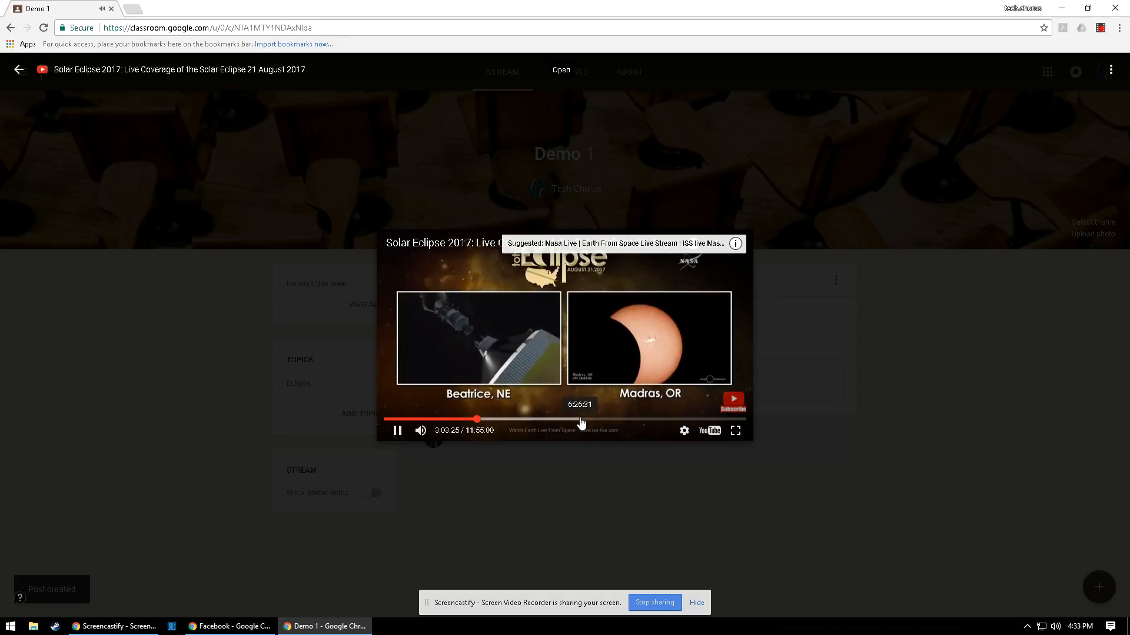
click(397, 430)
click(540, 510)
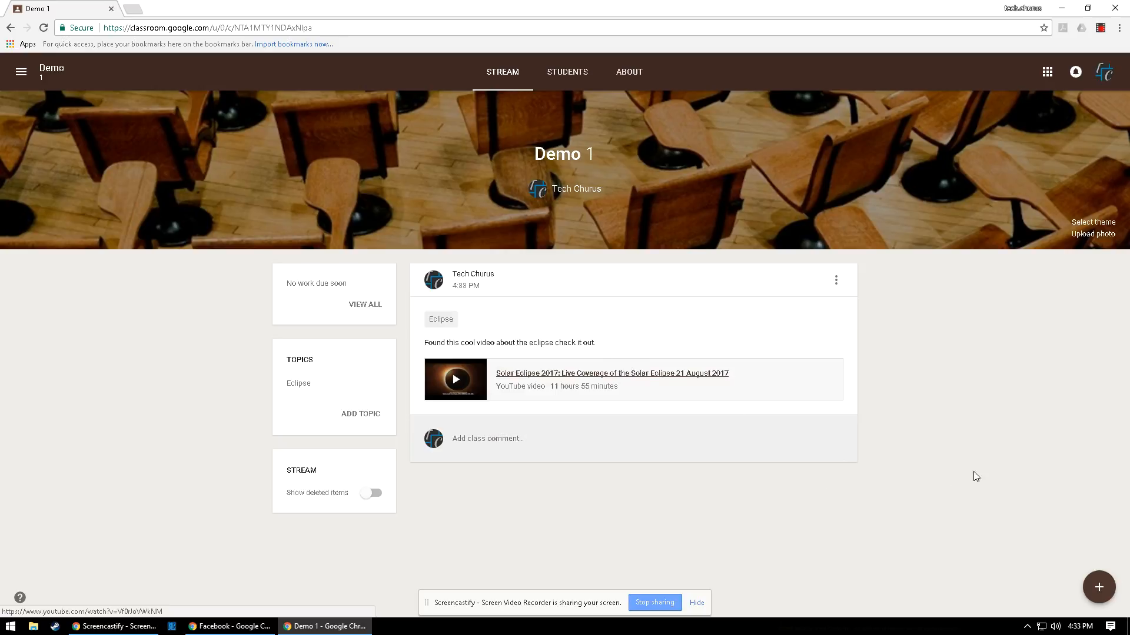
Step: Start a new assignment for the class and title it "Demo Assignment 1"
mouse_move(1096, 592)
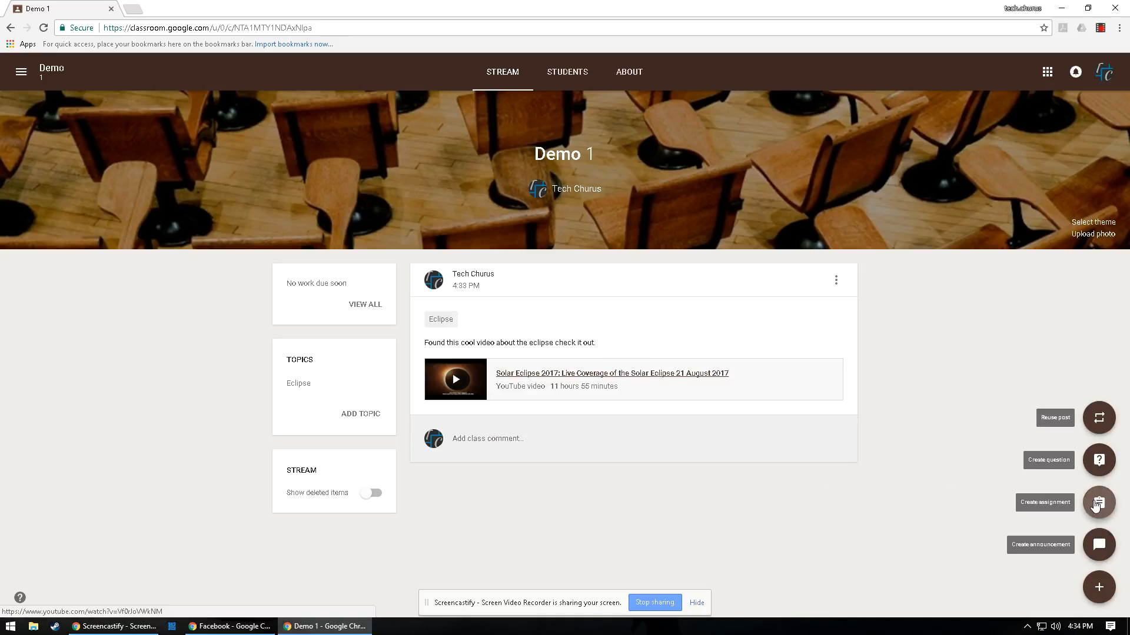
click(1095, 505)
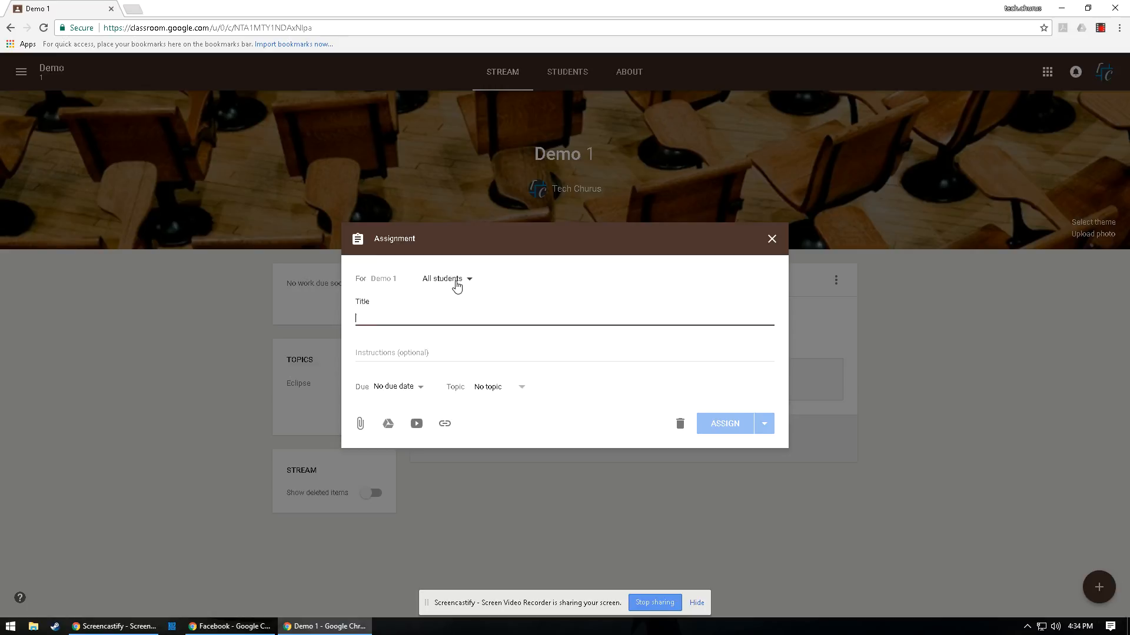
text(D)
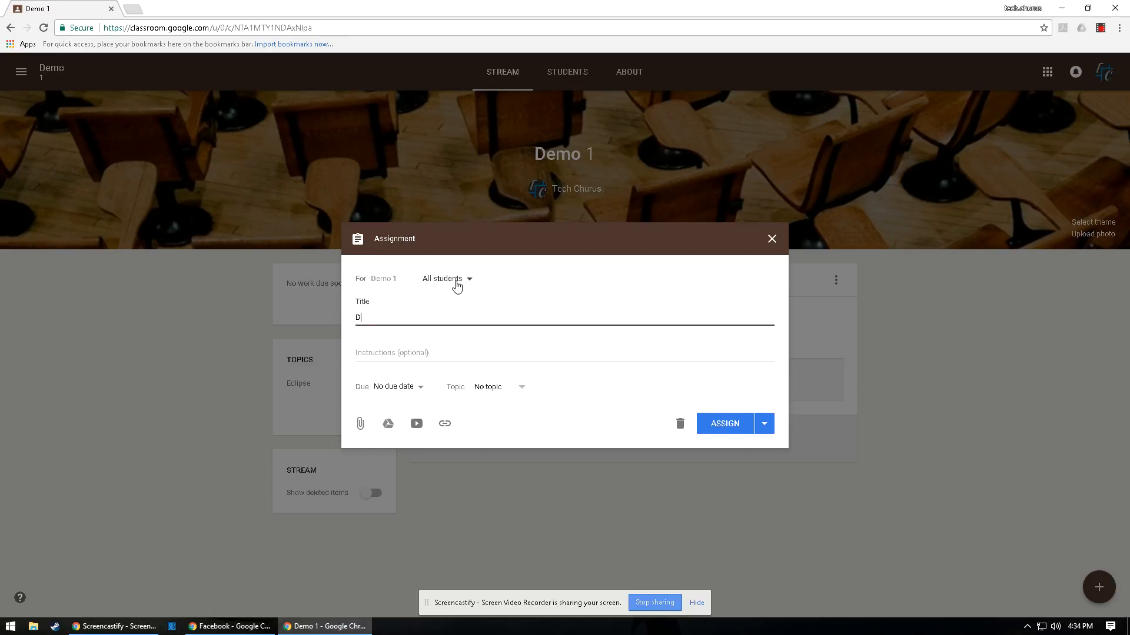
text(emo Assignment 1)
key(Tab)
text(Complete a)
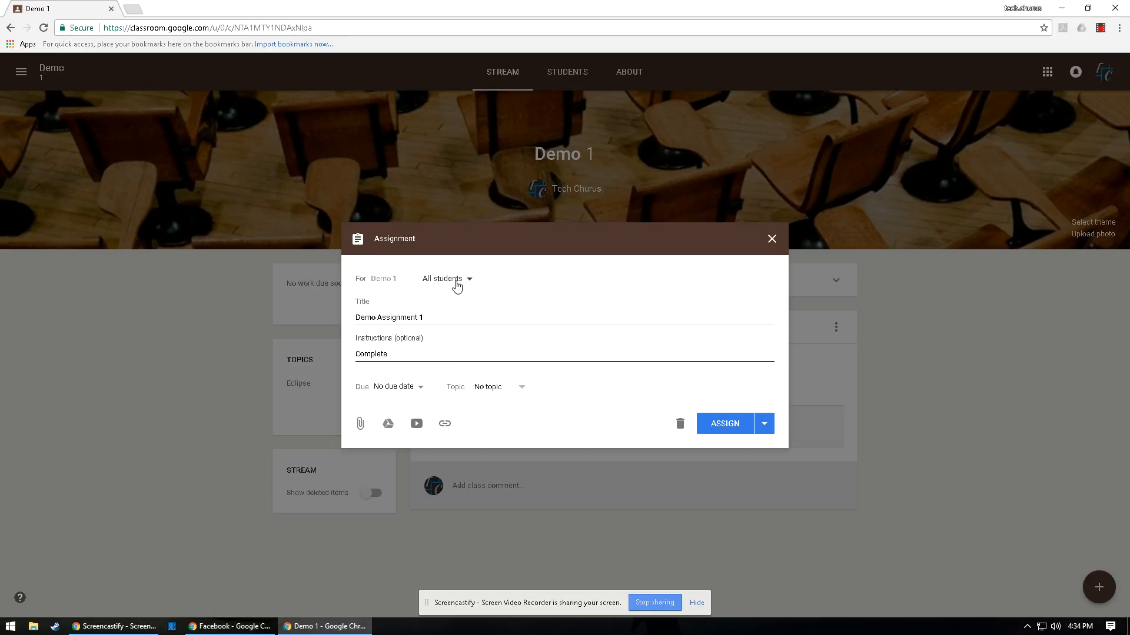
key(BackSpace)
key(BackSpace)
key(BackSpace)
key(BackSpace)
key(BackSpace)
key(BackSpace)
key(BackSpace)
key(BackSpace)
Step: Enter the assignment instructions "Make a 1 page document about yourself to share with the class."
text(Make a 1 page document about yourself to share witht he c)
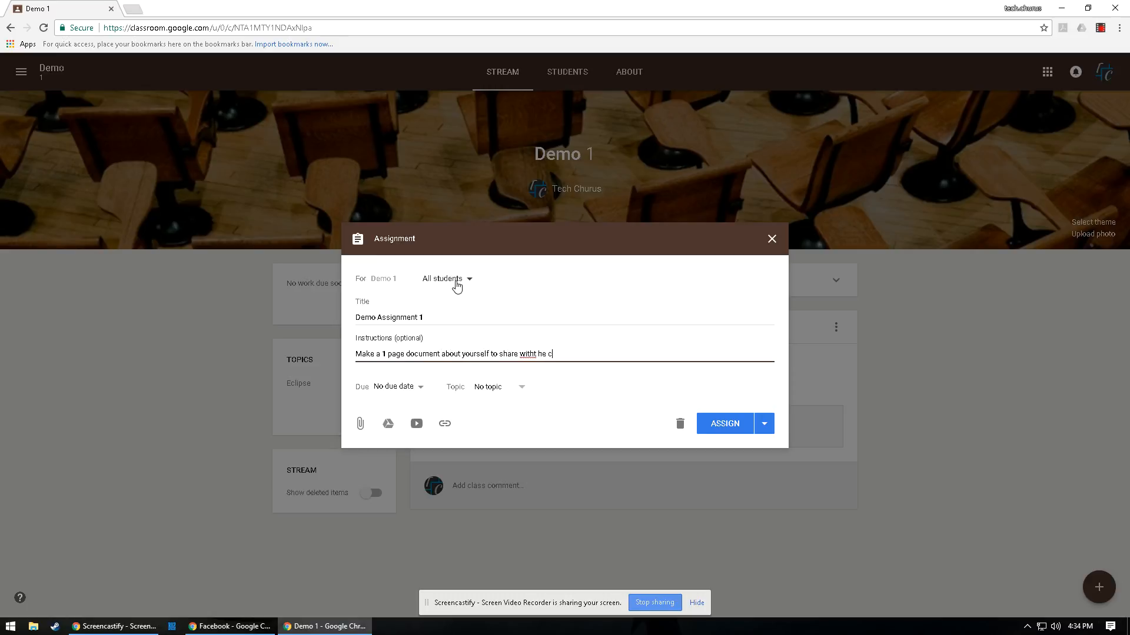
key(BackSpace)
key(BackSpace)
key(BackSpace)
key(BackSpace)
text(the class.)
Step: Set the assignment's due date to Aug 23, 2017
click(420, 387)
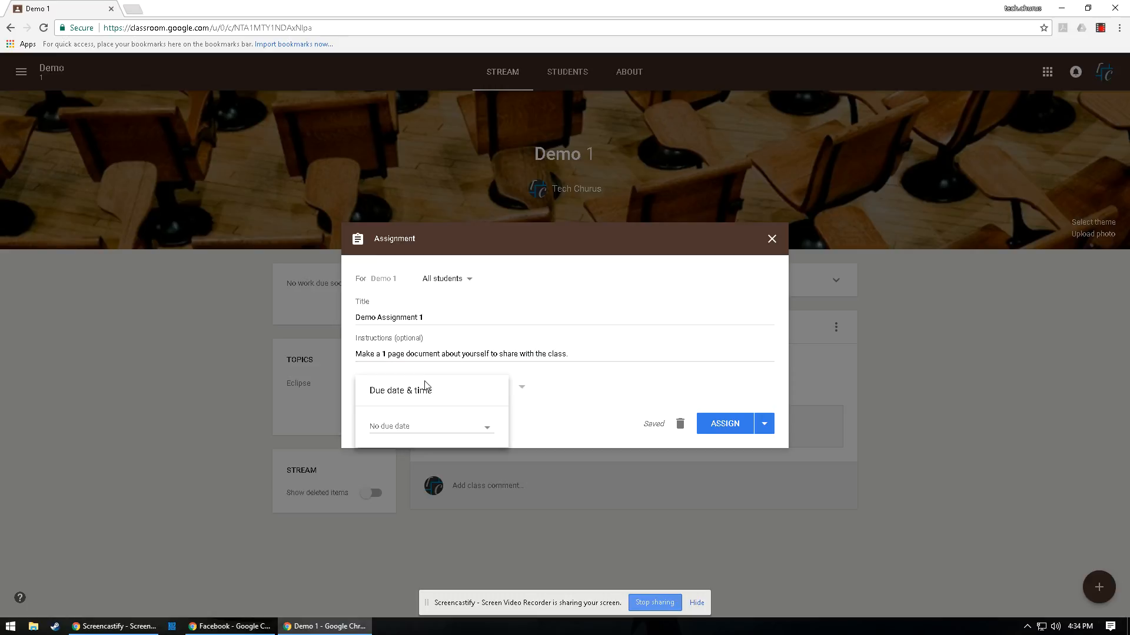
click(432, 428)
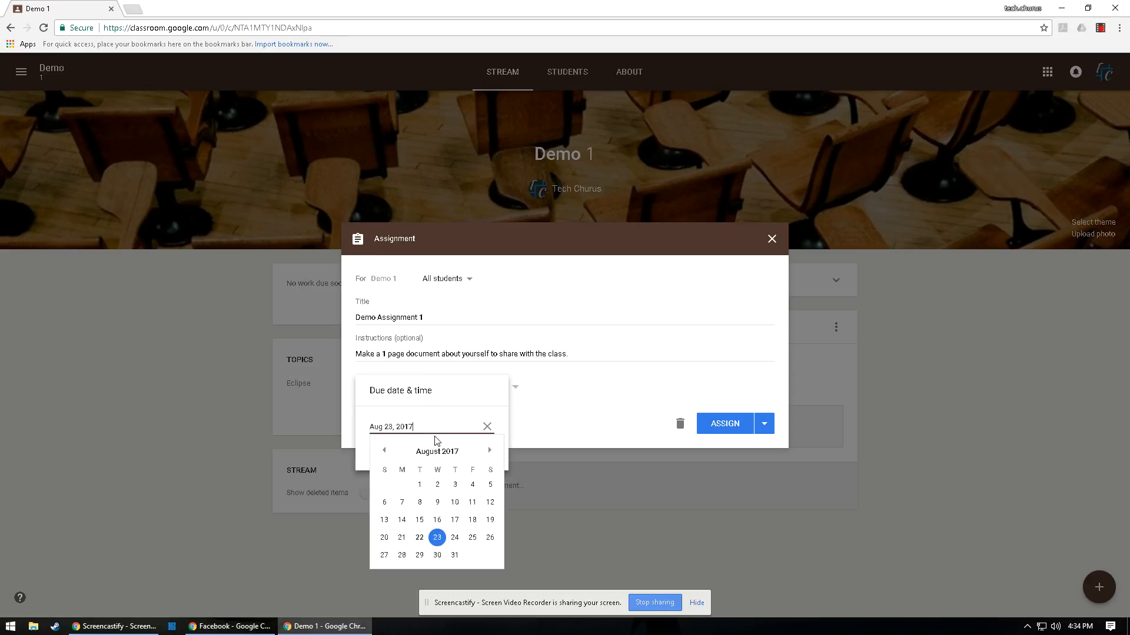
click(437, 537)
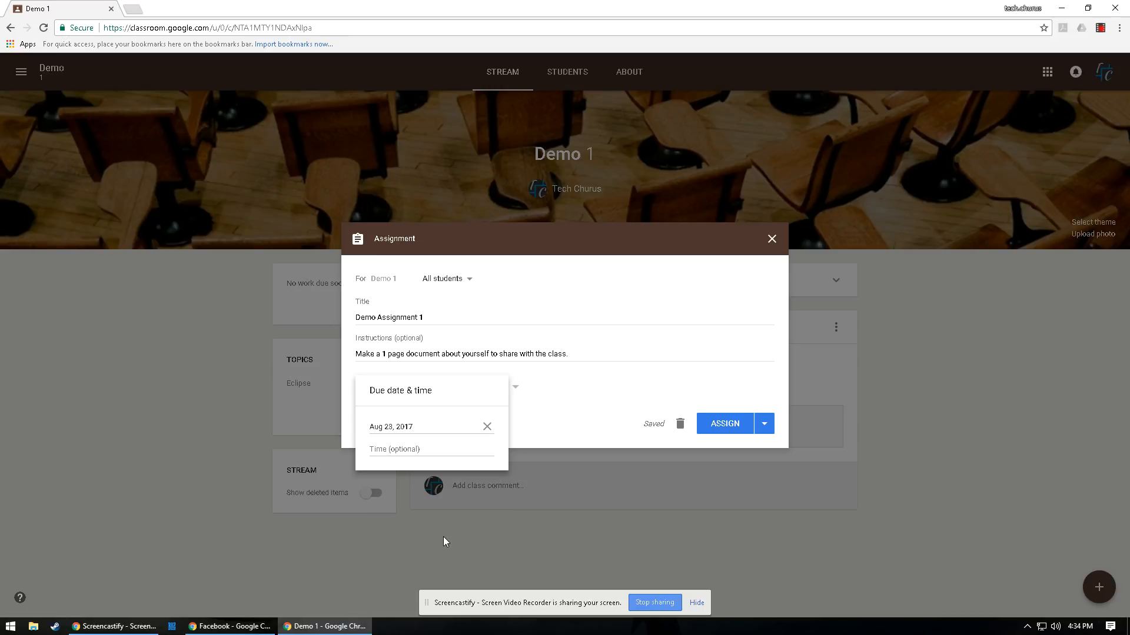
Step: Try Aug 22, 2017 as the due date, and set it back to Aug 23, 2017
click(458, 429)
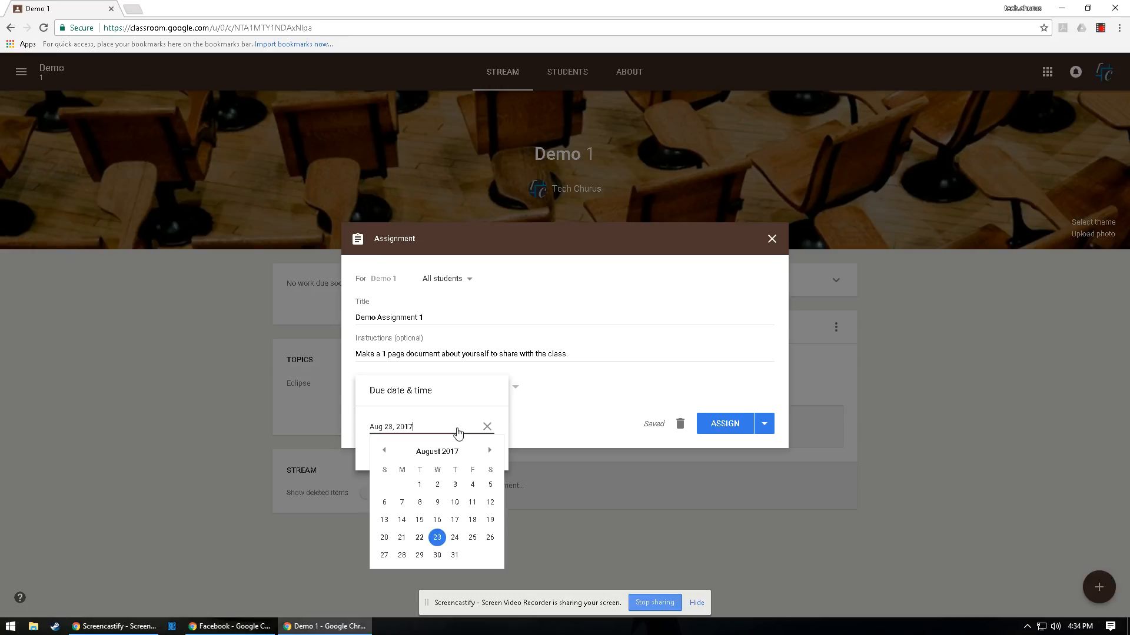
click(418, 539)
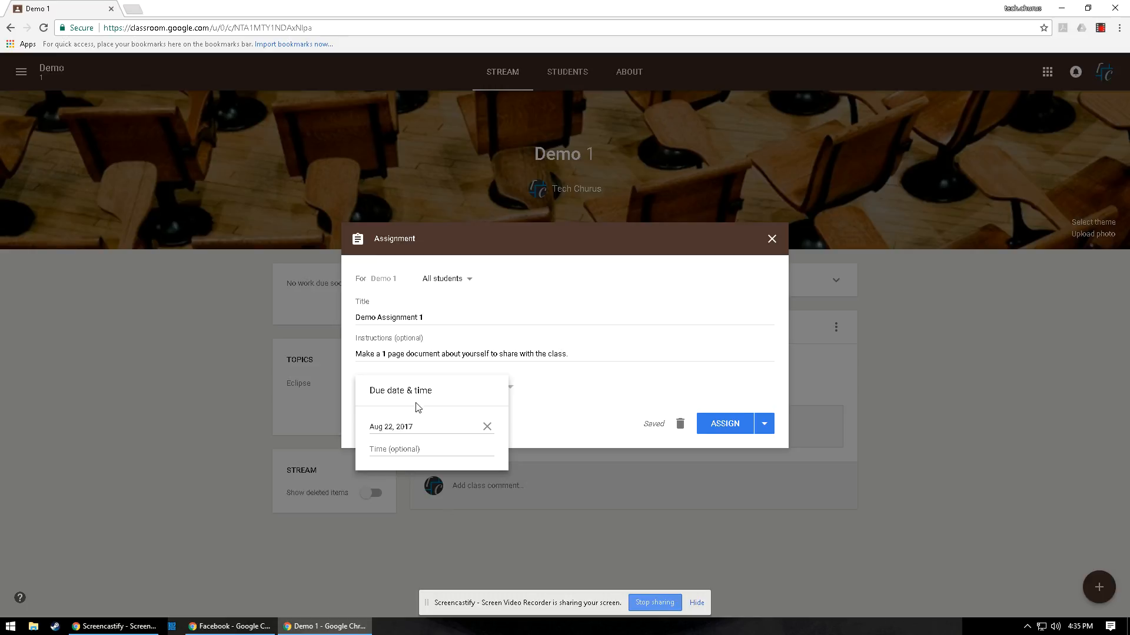
click(418, 428)
click(437, 537)
Step: Set the assignment's due time to 8:00 AM
click(438, 454)
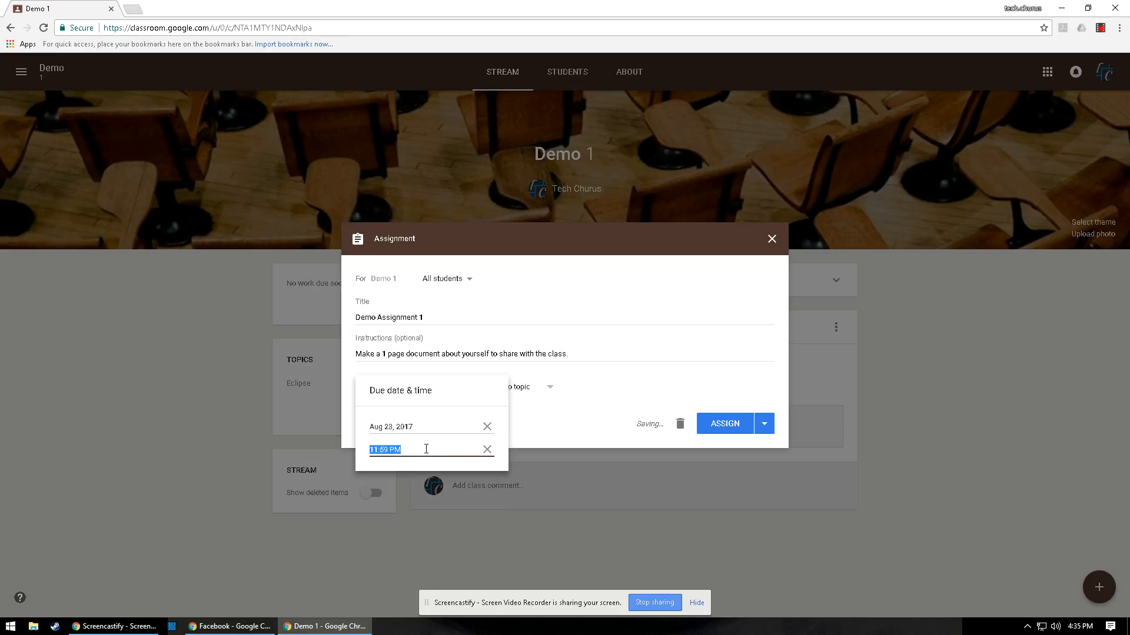
text(8:00 am)
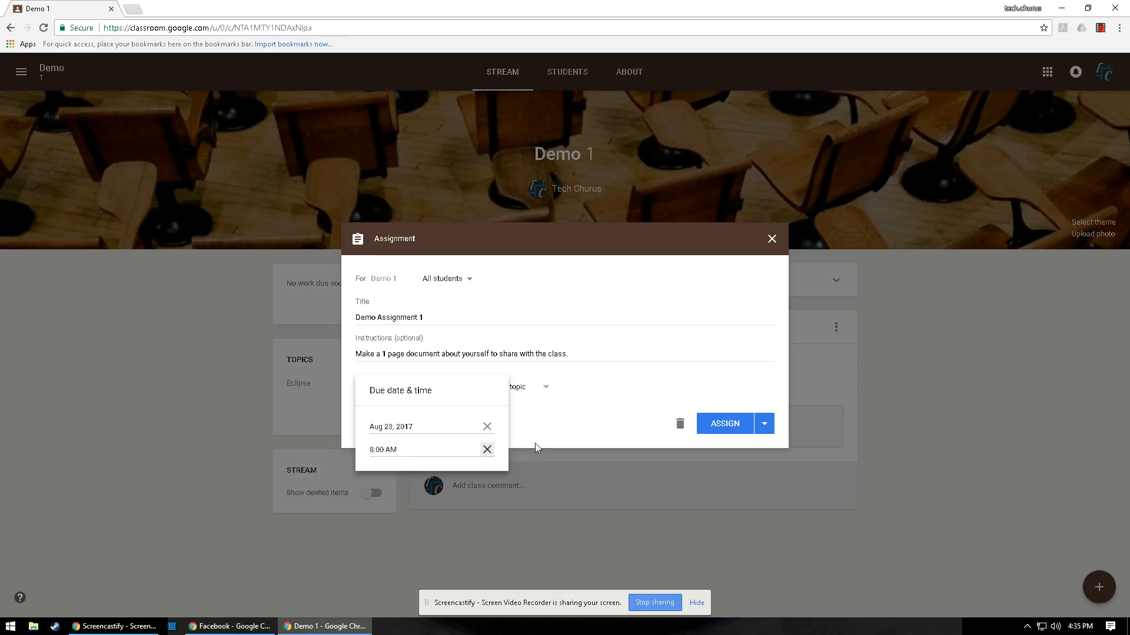
click(535, 443)
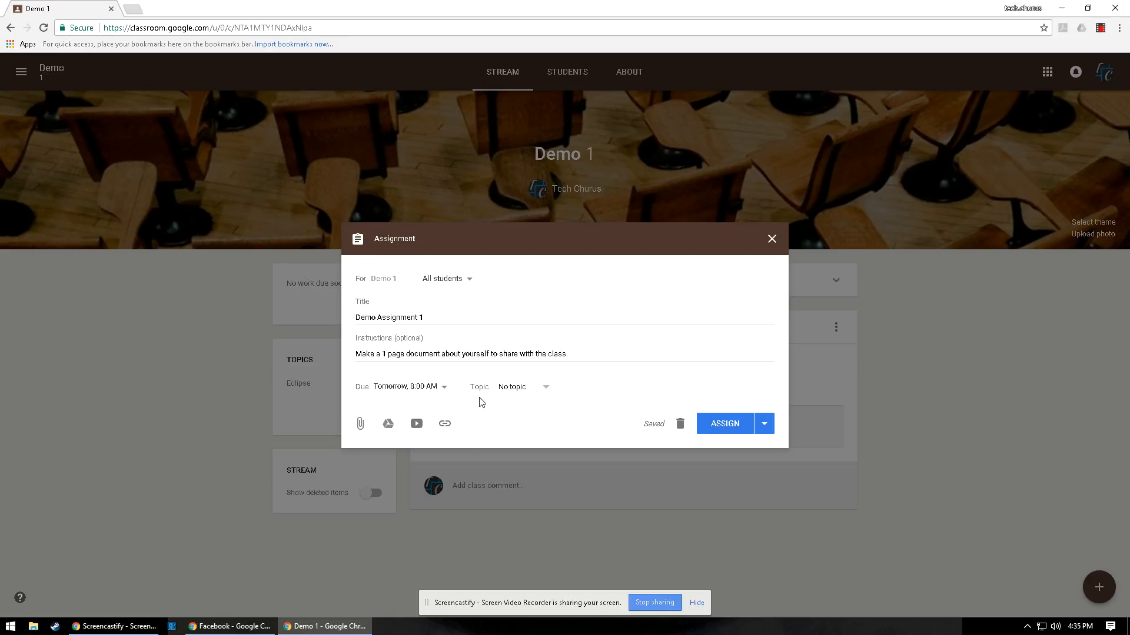
Step: Create a new topic named "About Me" for the assignment
click(524, 387)
click(523, 406)
text(About Me)
click(671, 339)
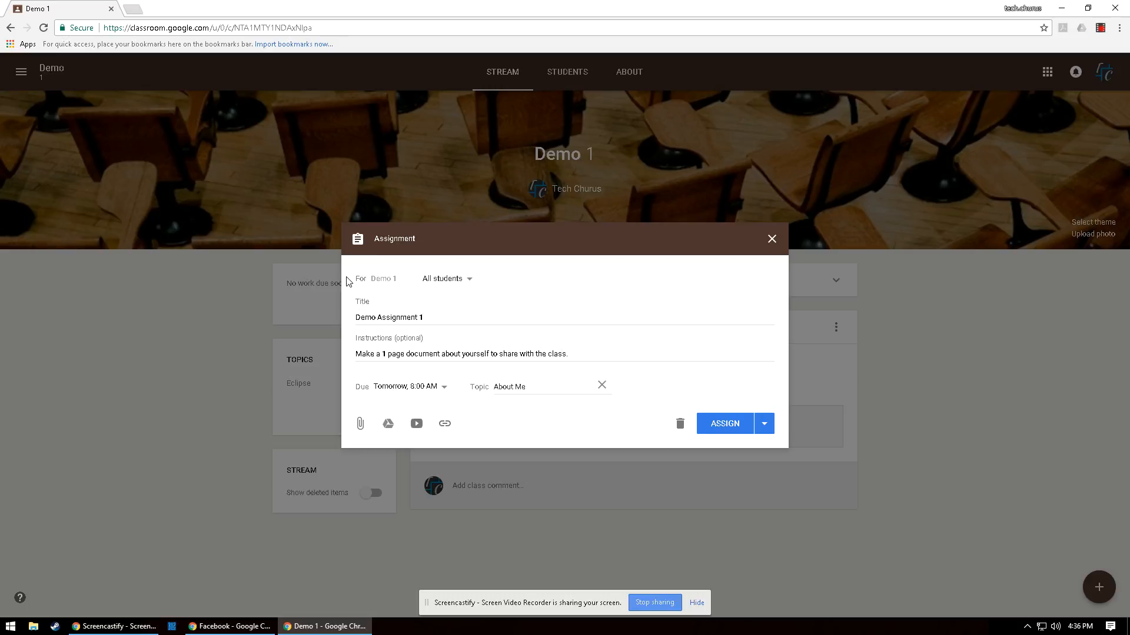
Step: Check the assignment's student recipient choices and its scheduling options, leaving both unchanged
click(452, 281)
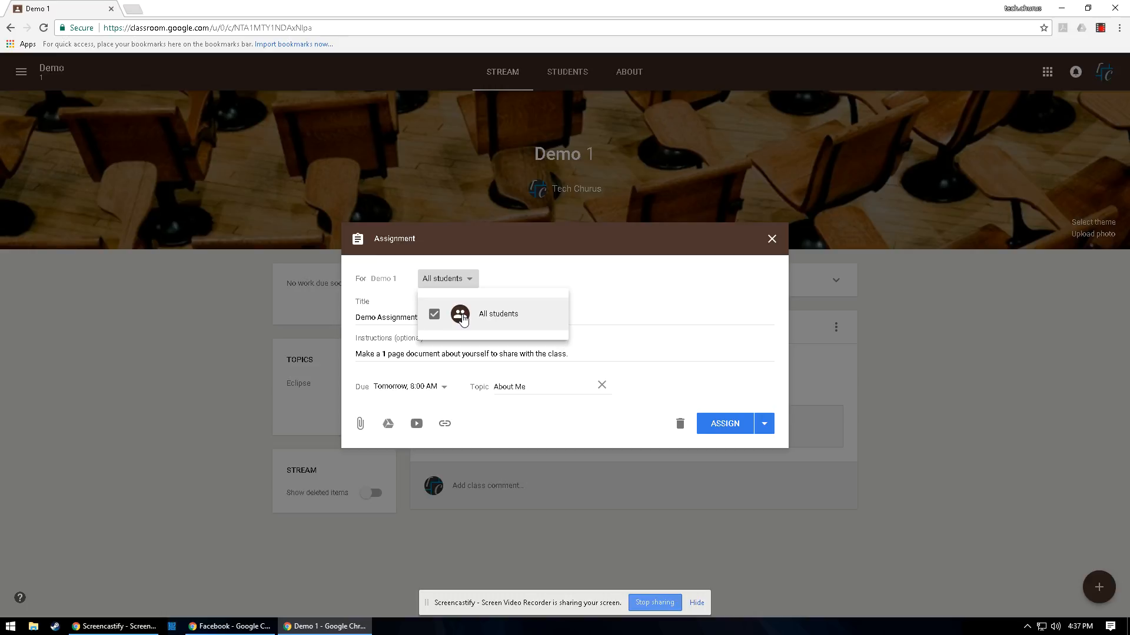
click(677, 288)
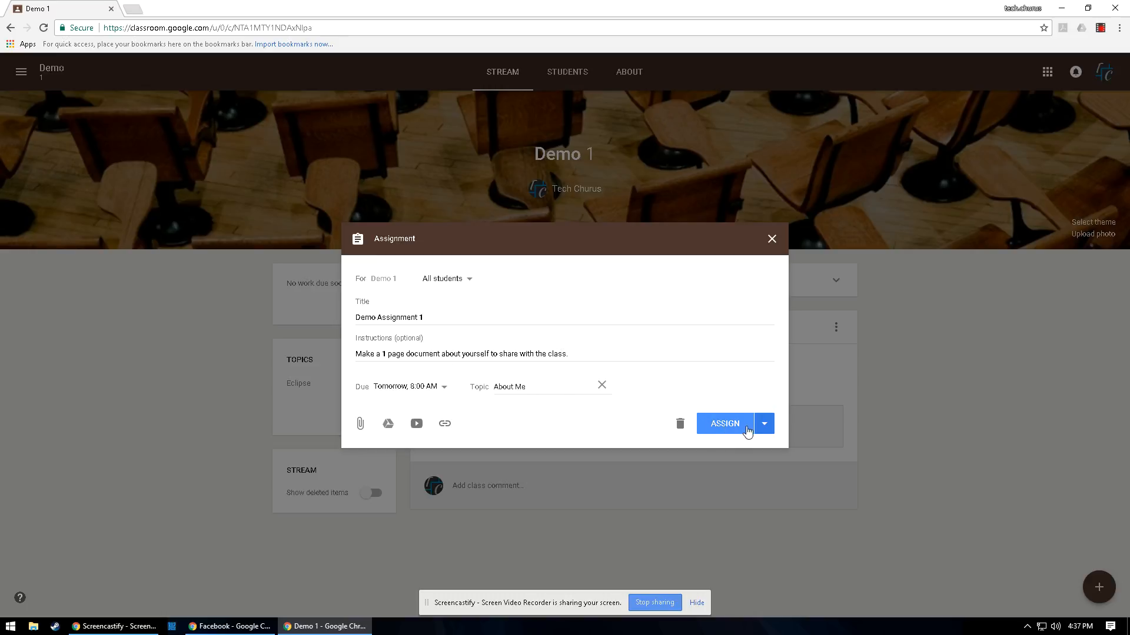
click(765, 427)
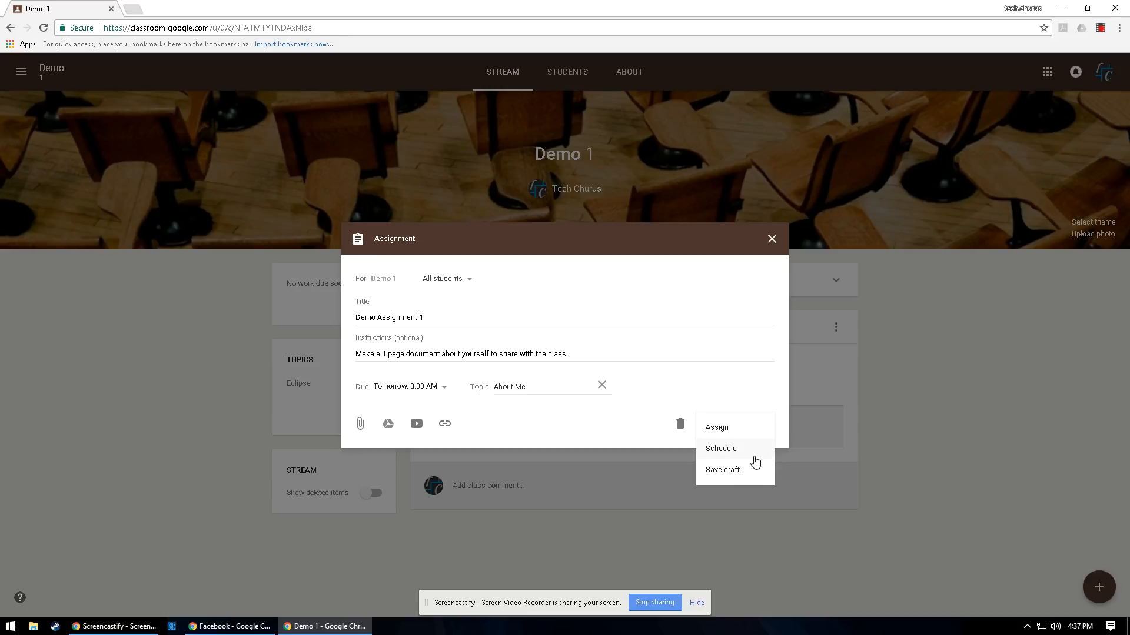
click(719, 449)
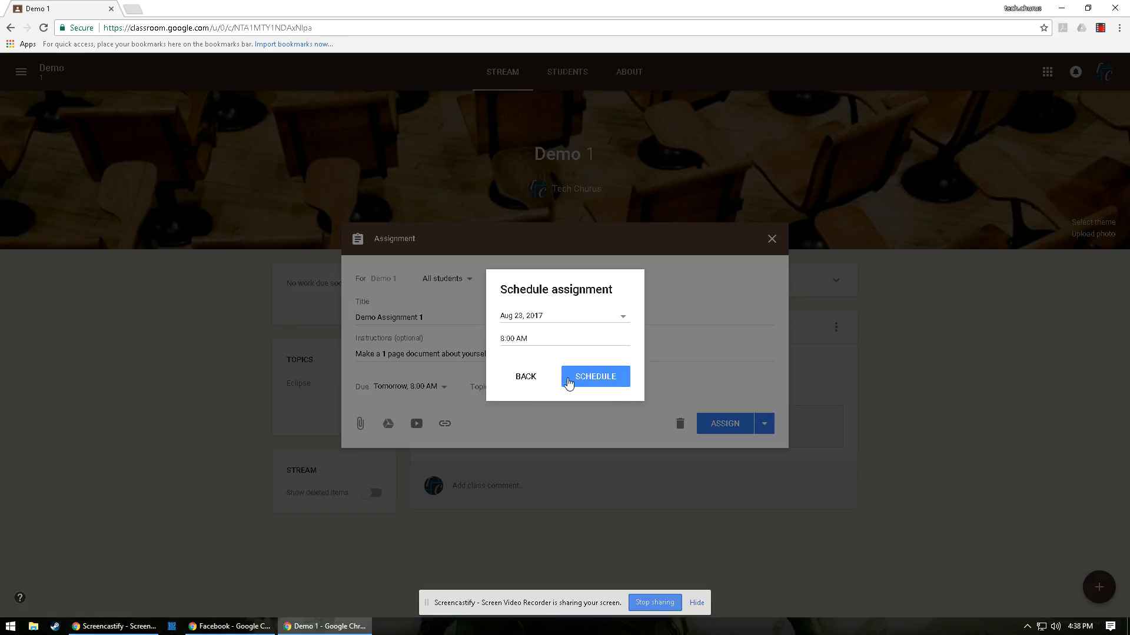
click(522, 378)
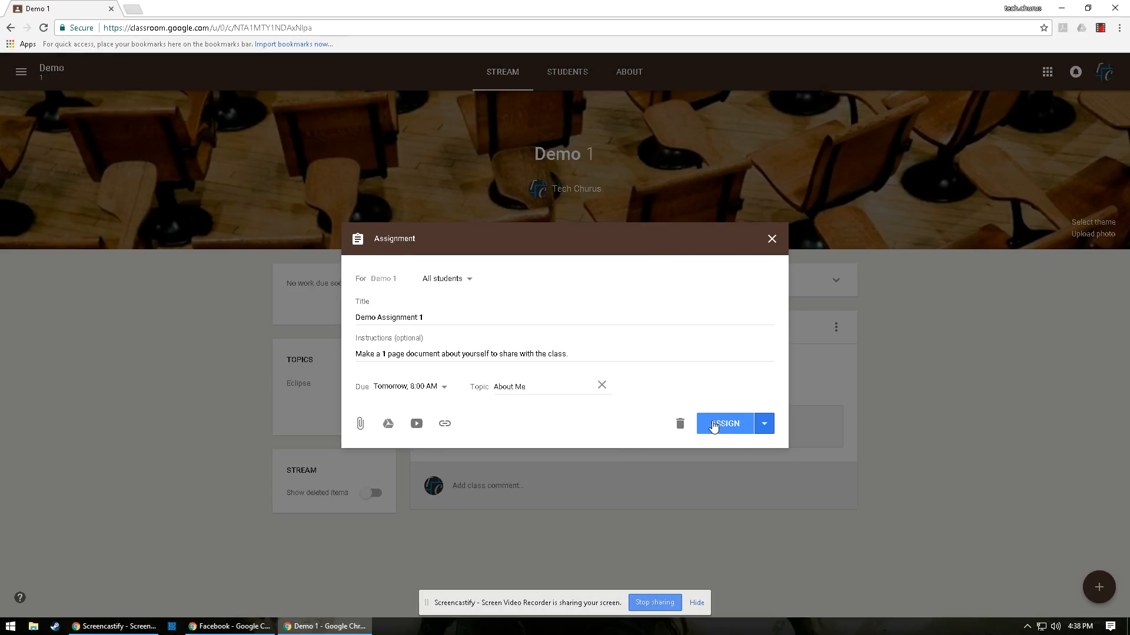
Step: Publish Demo Assignment 1 to all students, check its student work page, and return to the stream
click(712, 424)
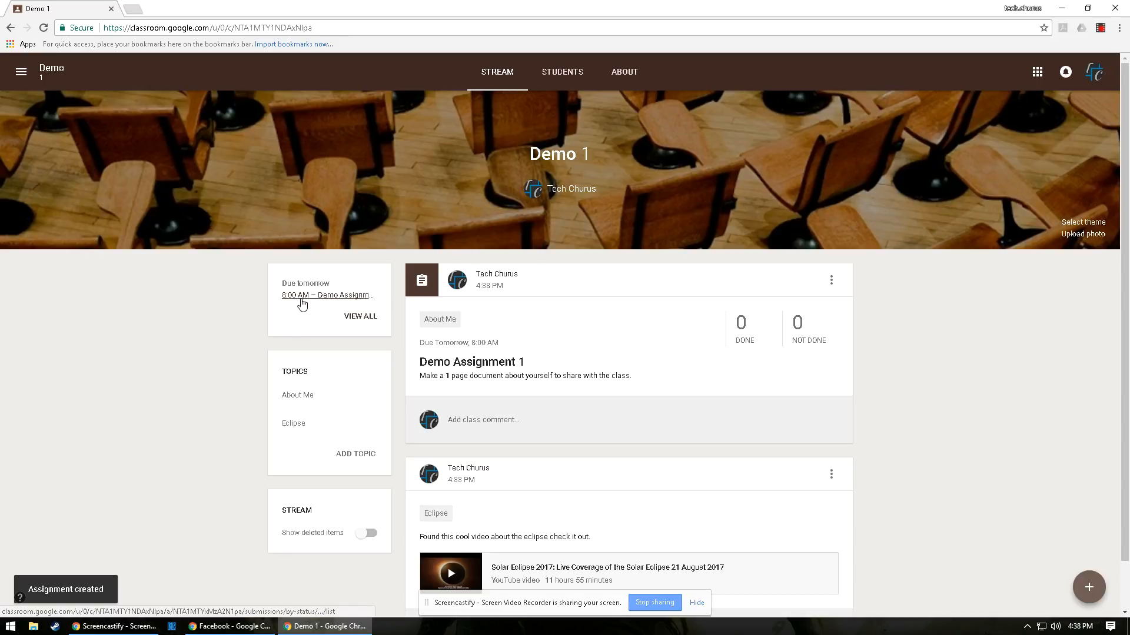
click(356, 297)
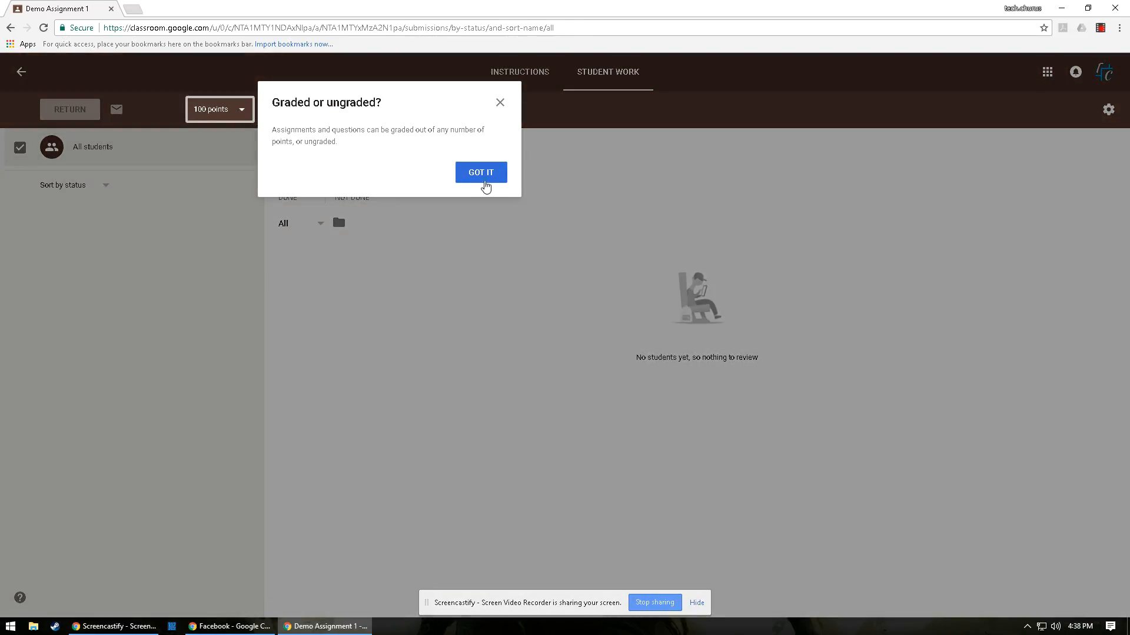
click(483, 173)
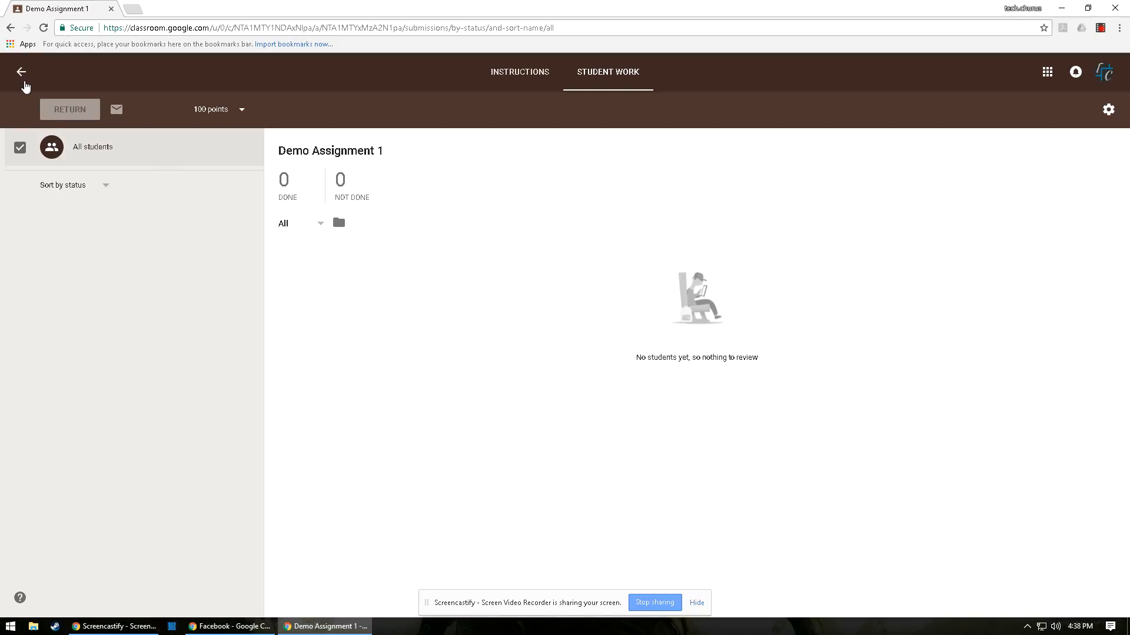
click(22, 72)
Step: Create a question post that asks "Did you see the eclipse?"
mouse_move(1093, 597)
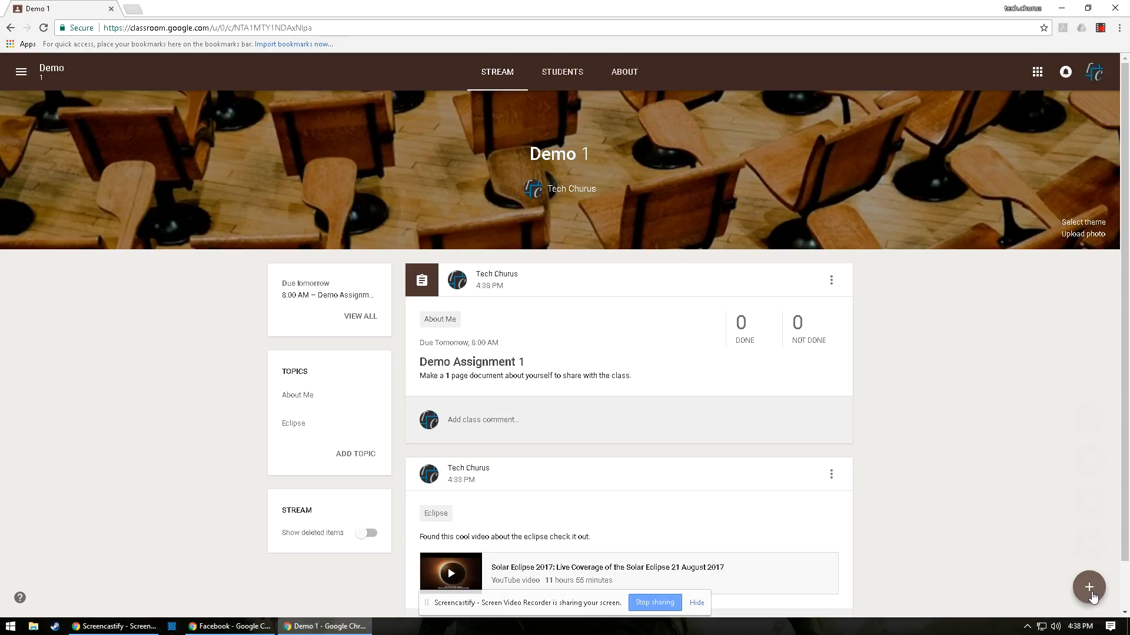
click(1092, 461)
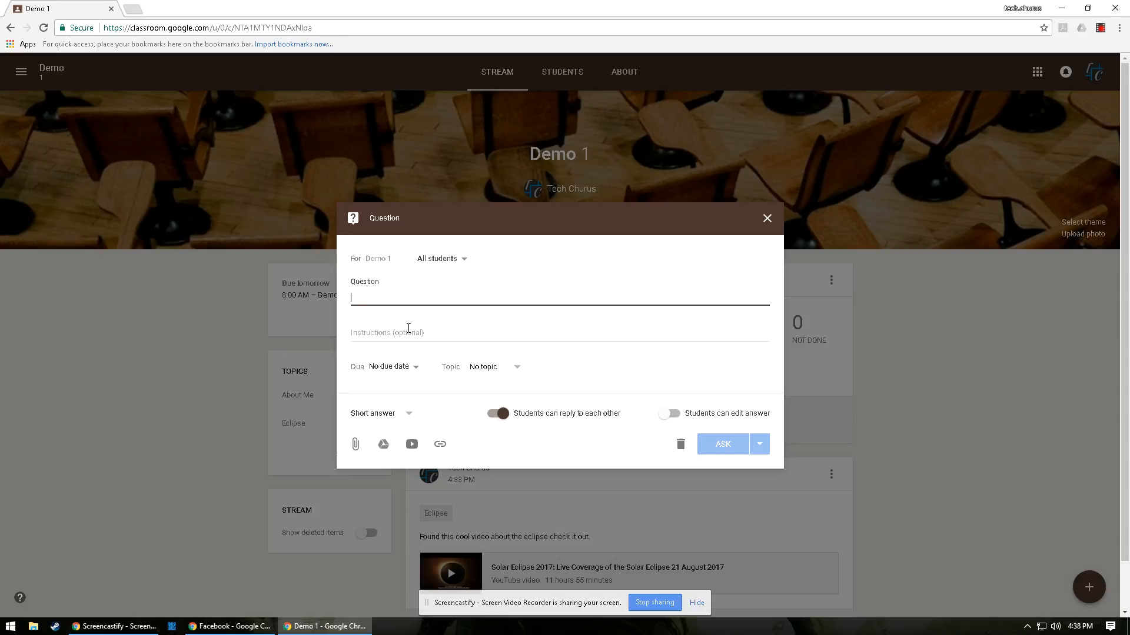
text(Did you)
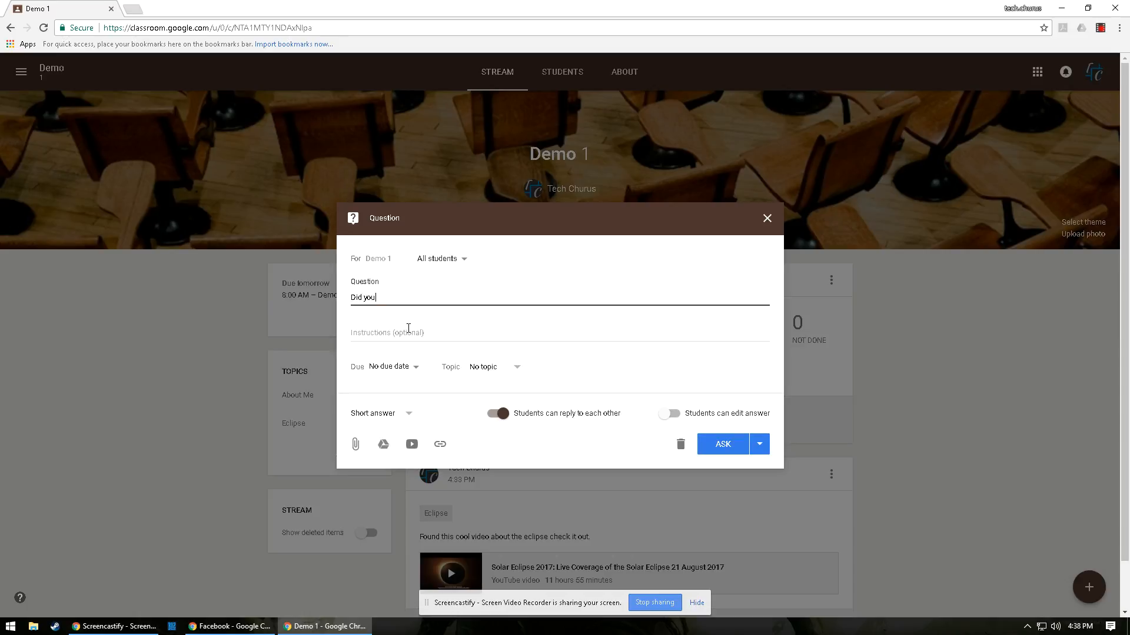
text( see the eclipse?)
Step: Set the question's due date to Aug 22, 2017 at 4:45 PM and its topic to Eclipse
click(394, 367)
click(406, 410)
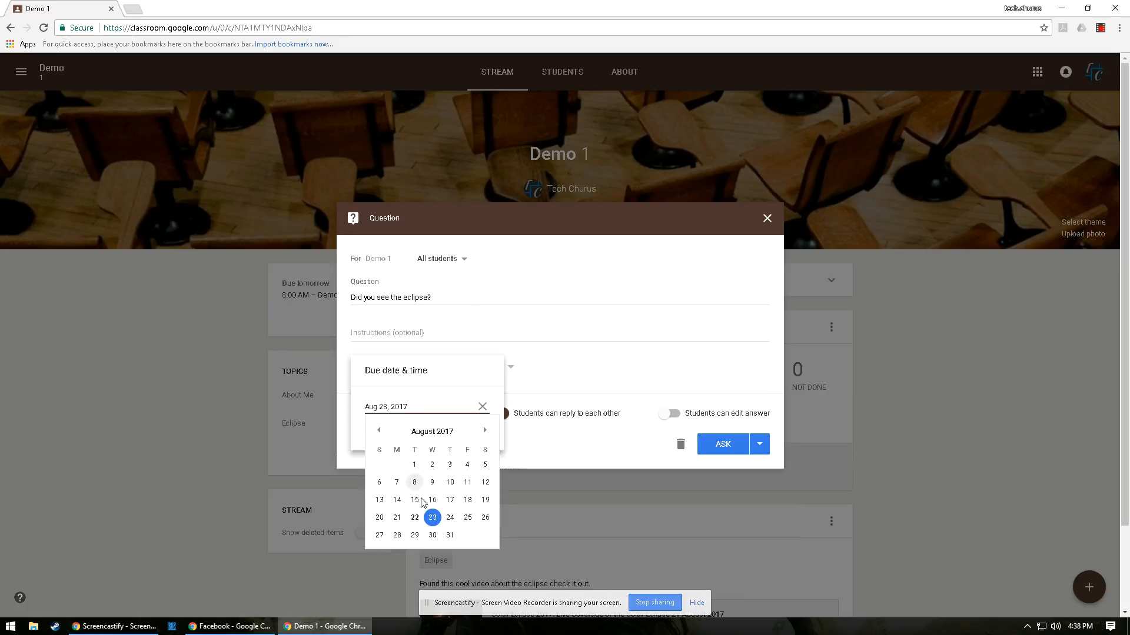
click(415, 517)
click(440, 428)
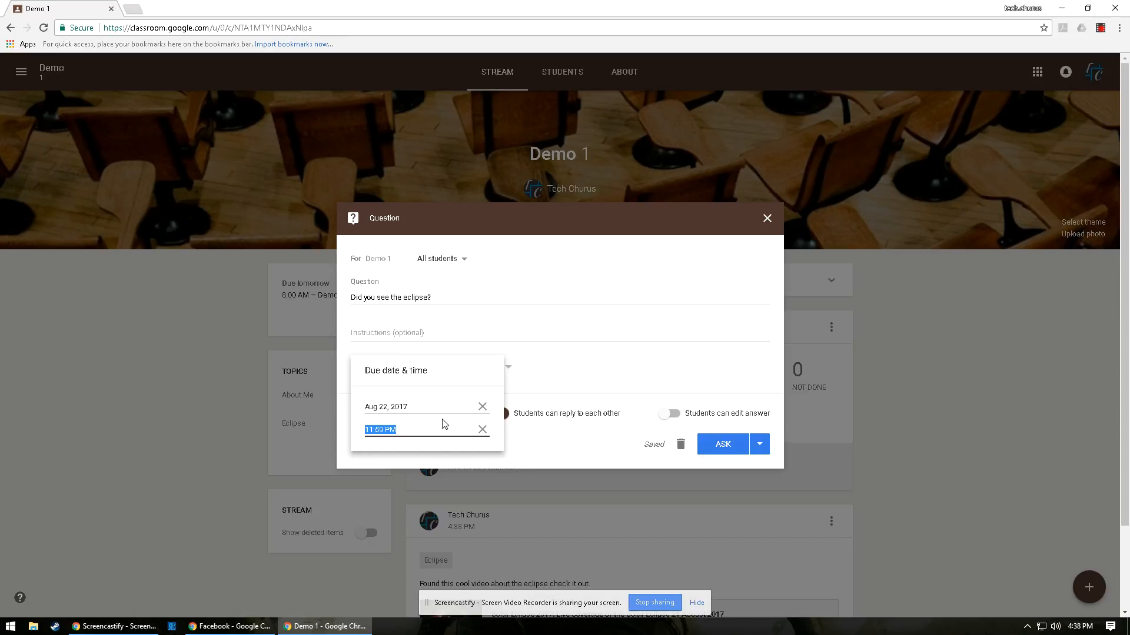
text(4:45 pm)
key(Tab)
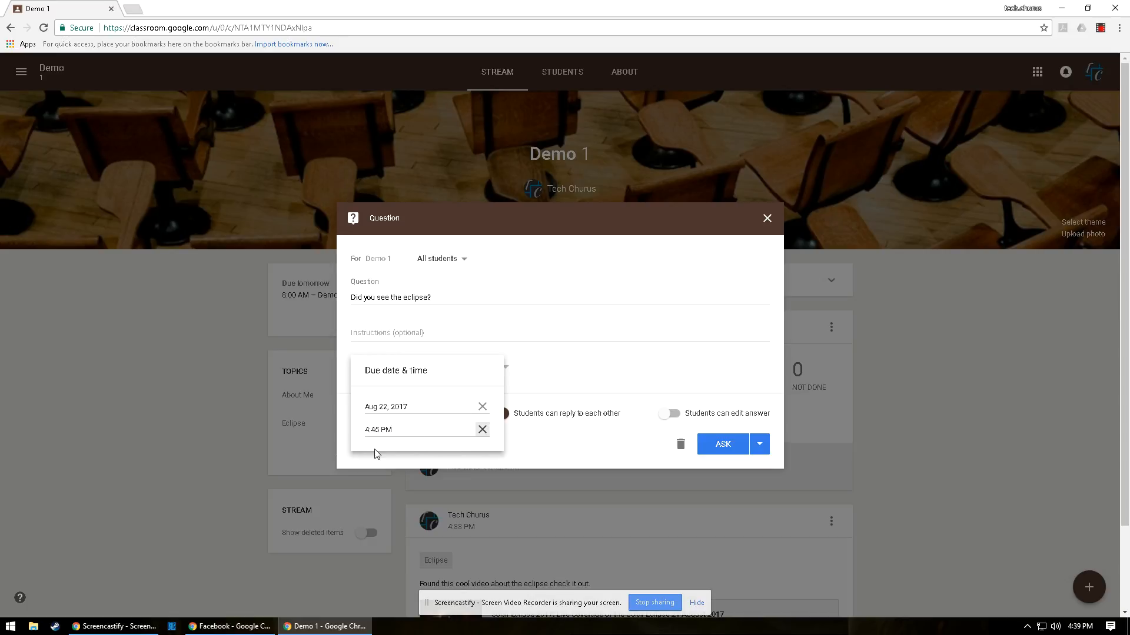
click(599, 377)
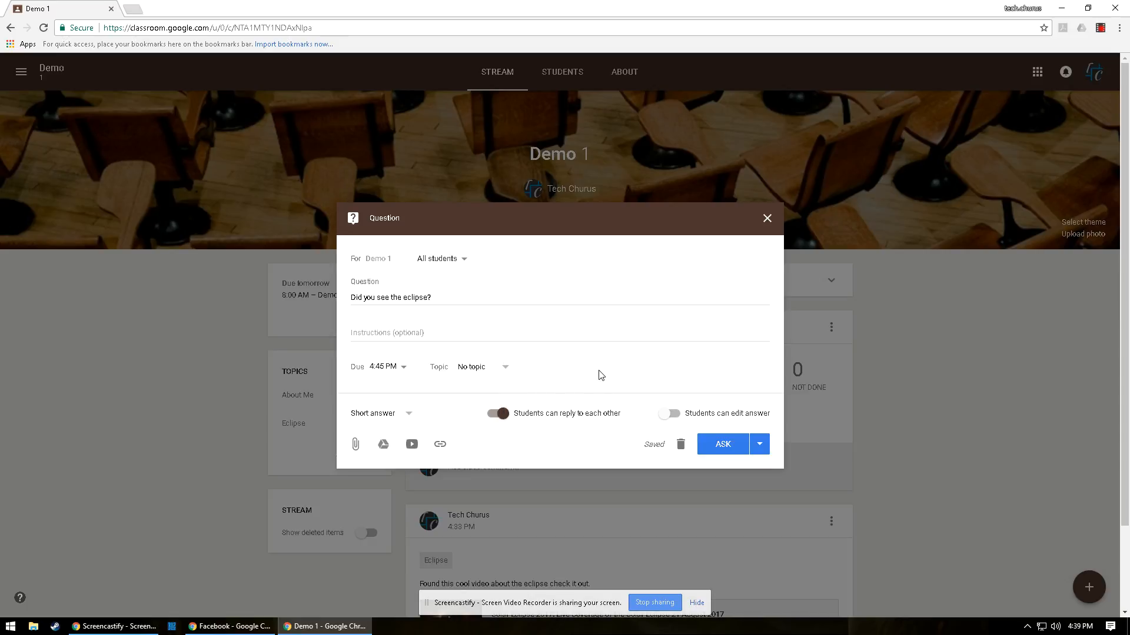
click(480, 364)
click(481, 438)
Step: Make the question multiple choice with the answer options "Yes" and "NO"
click(393, 415)
click(396, 435)
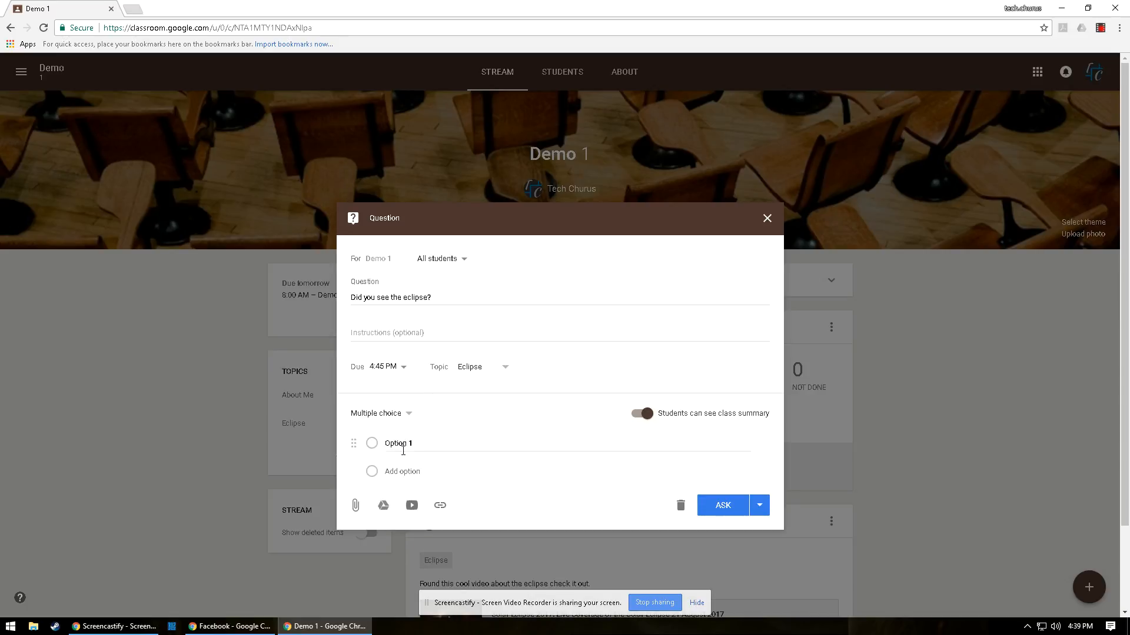
click(403, 447)
text(Yes)
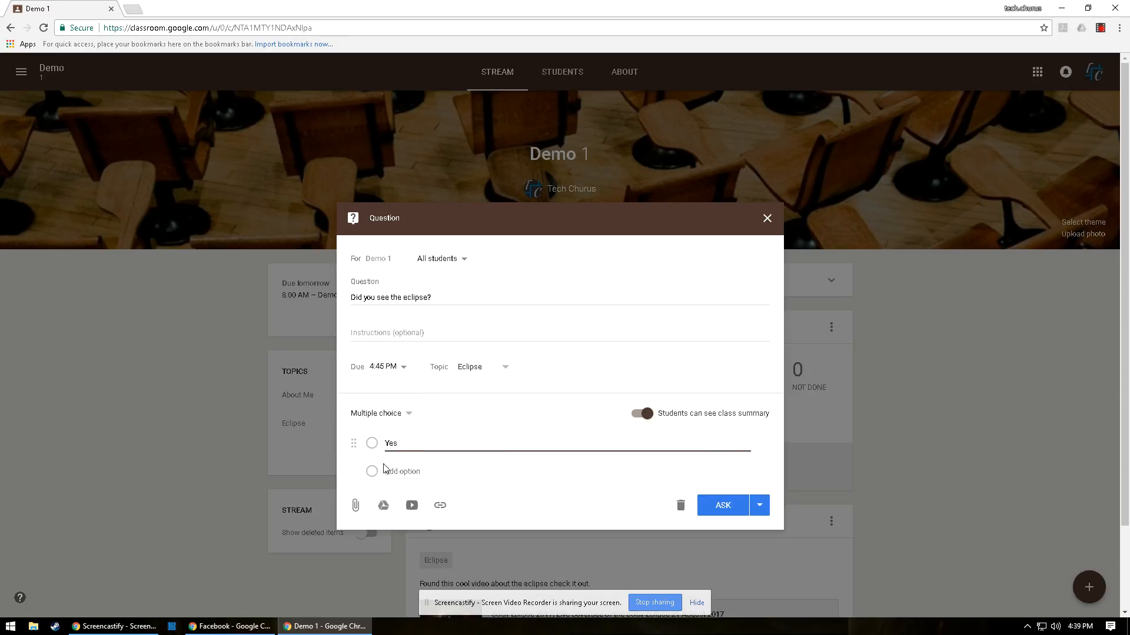
click(419, 470)
text(NO)
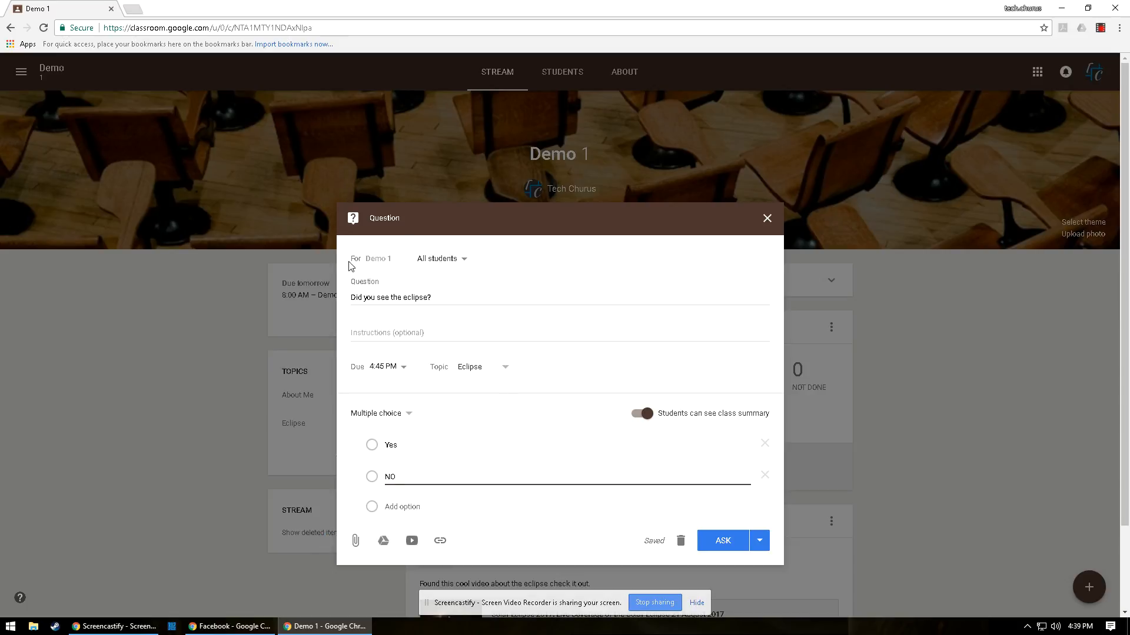
Step: Publish the eclipse question to all students, check its student answers page, and return to the stream
click(441, 259)
click(442, 259)
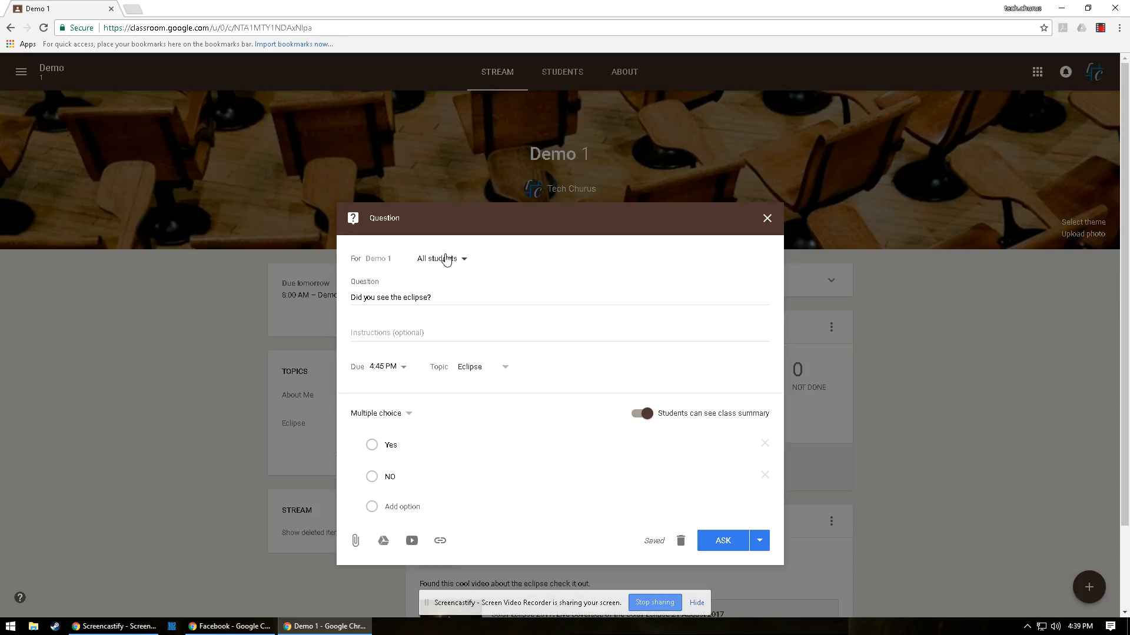
click(726, 539)
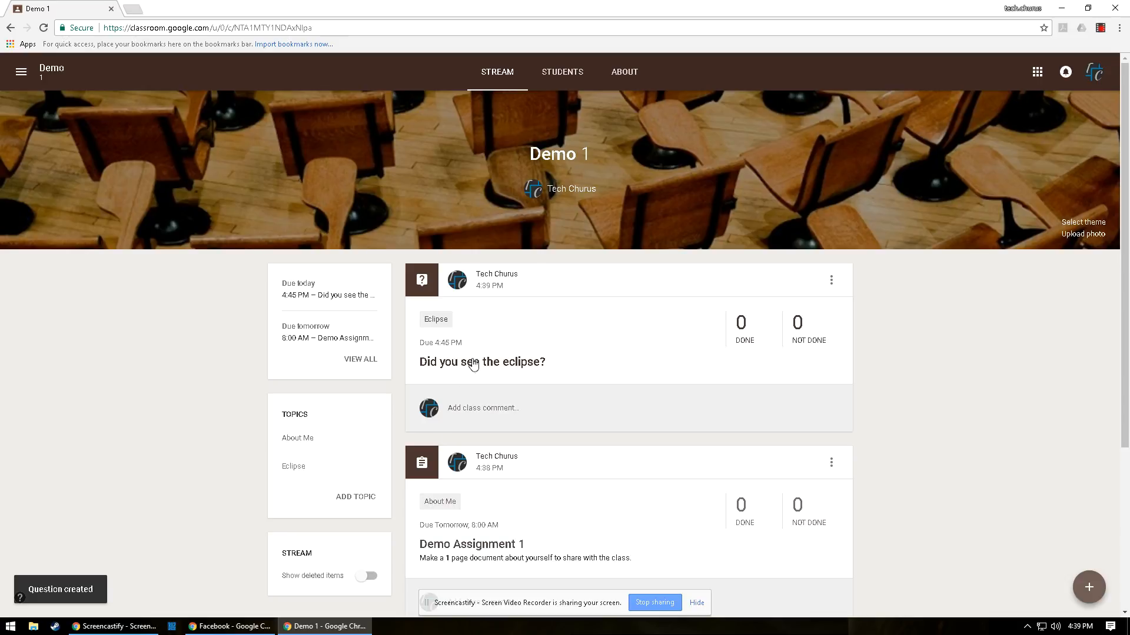
click(511, 366)
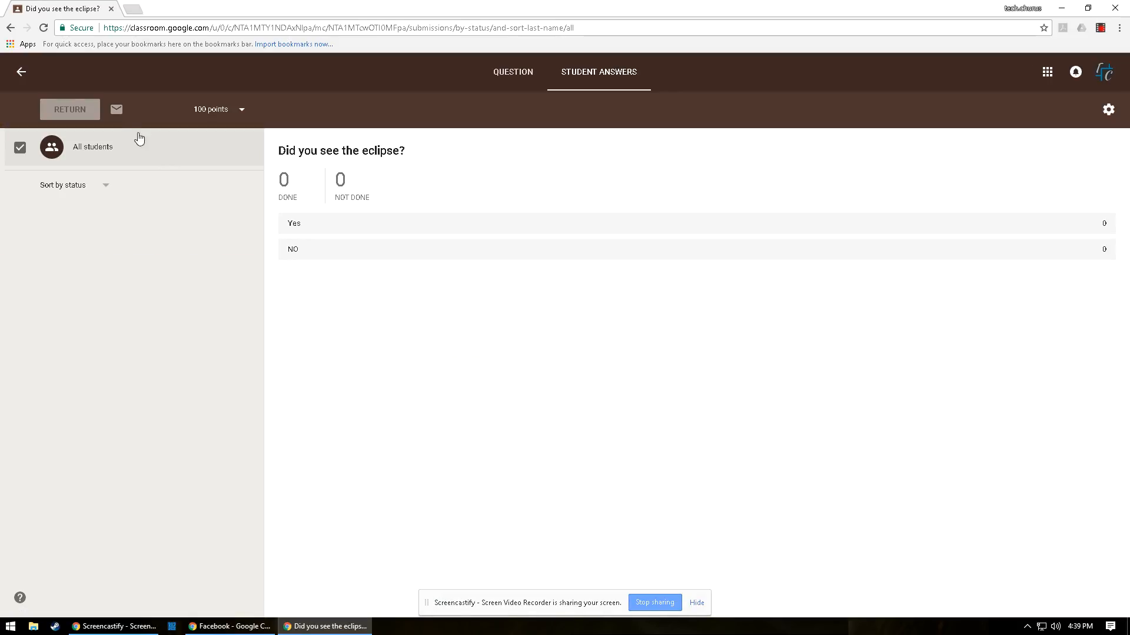
click(21, 74)
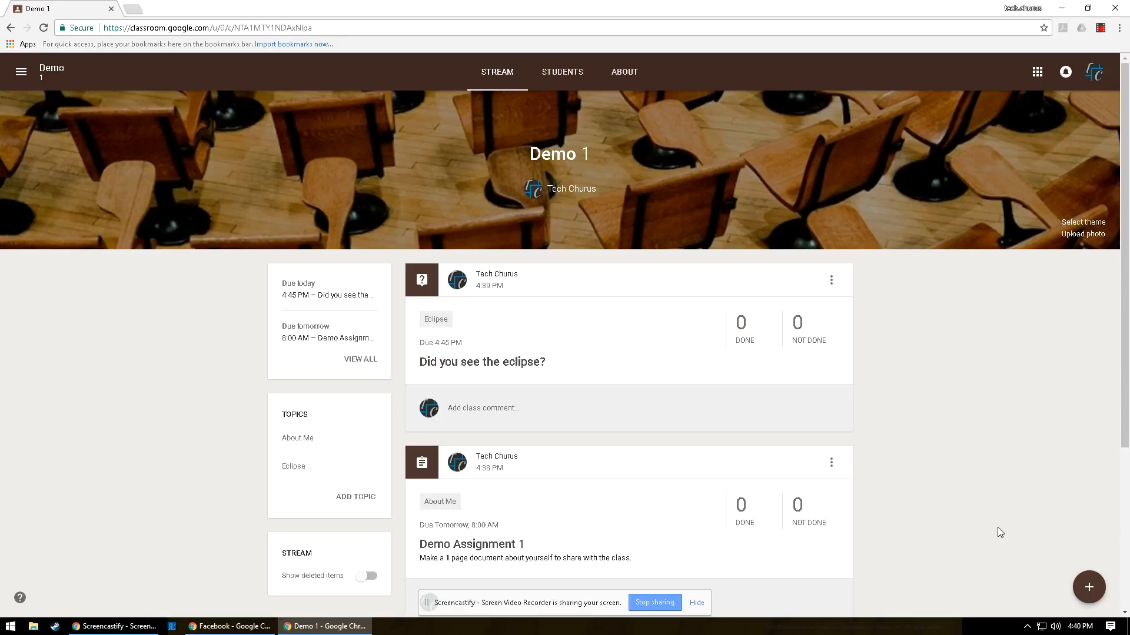
Step: Reuse the 4:23 PM Demo Assignment 1 post from the archived Demo class, publishing it with the title "Demo Assignment 2"
mouse_move(1098, 596)
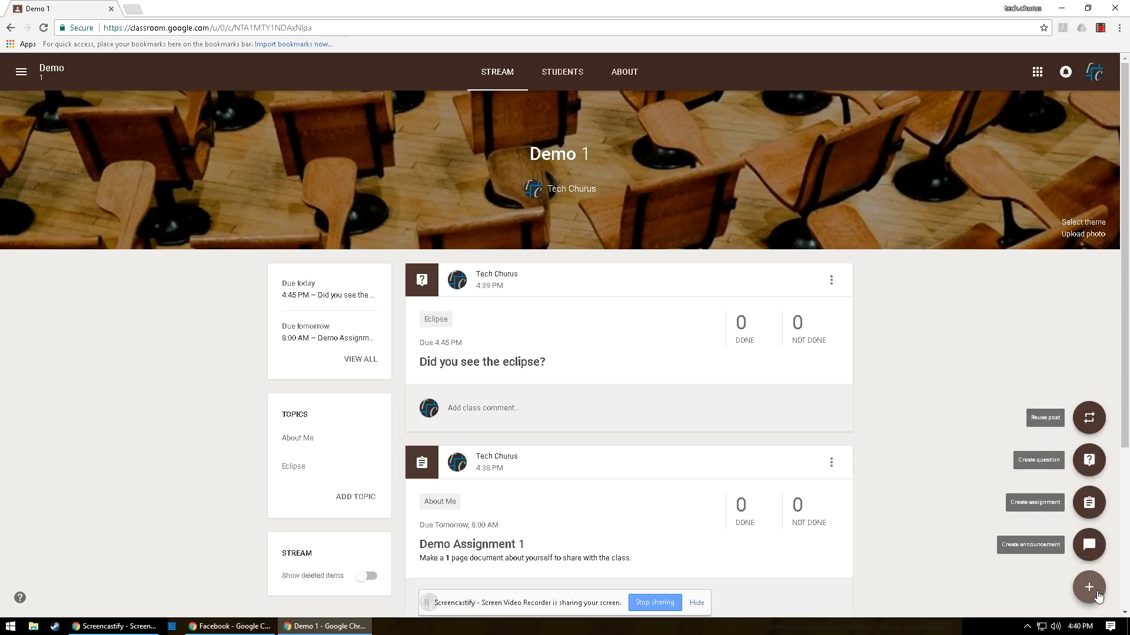
click(1089, 417)
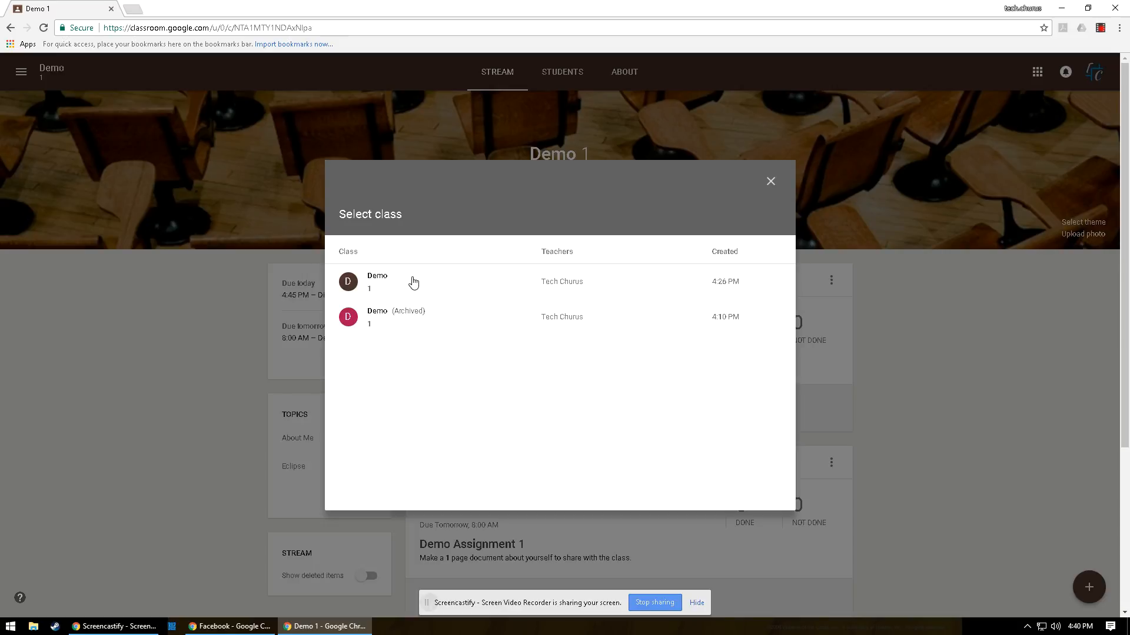
click(383, 325)
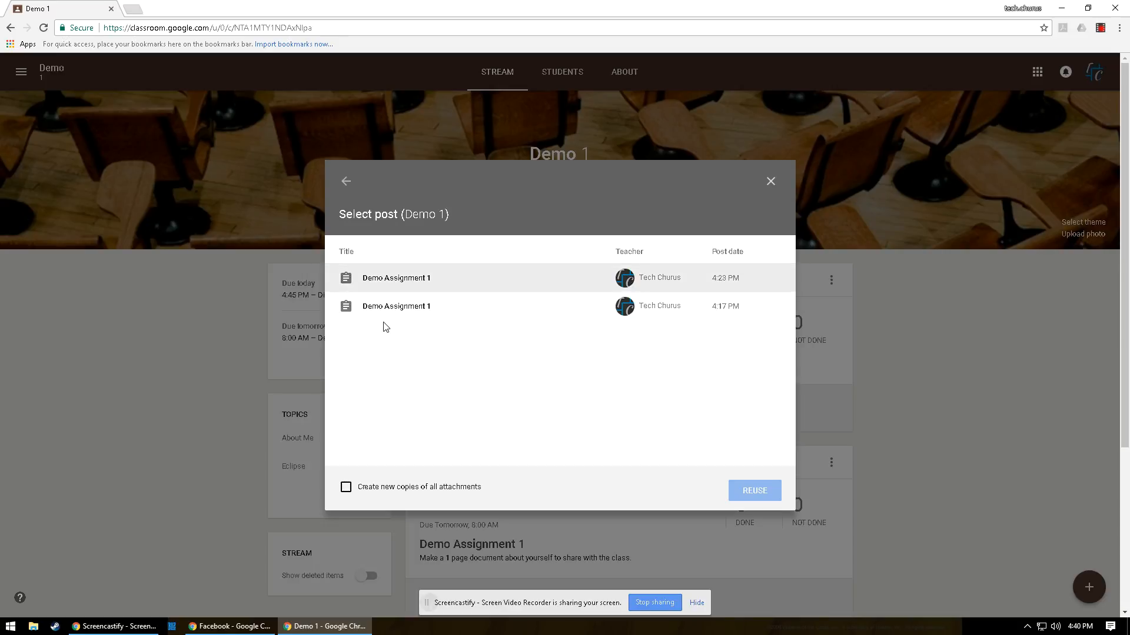
click(416, 286)
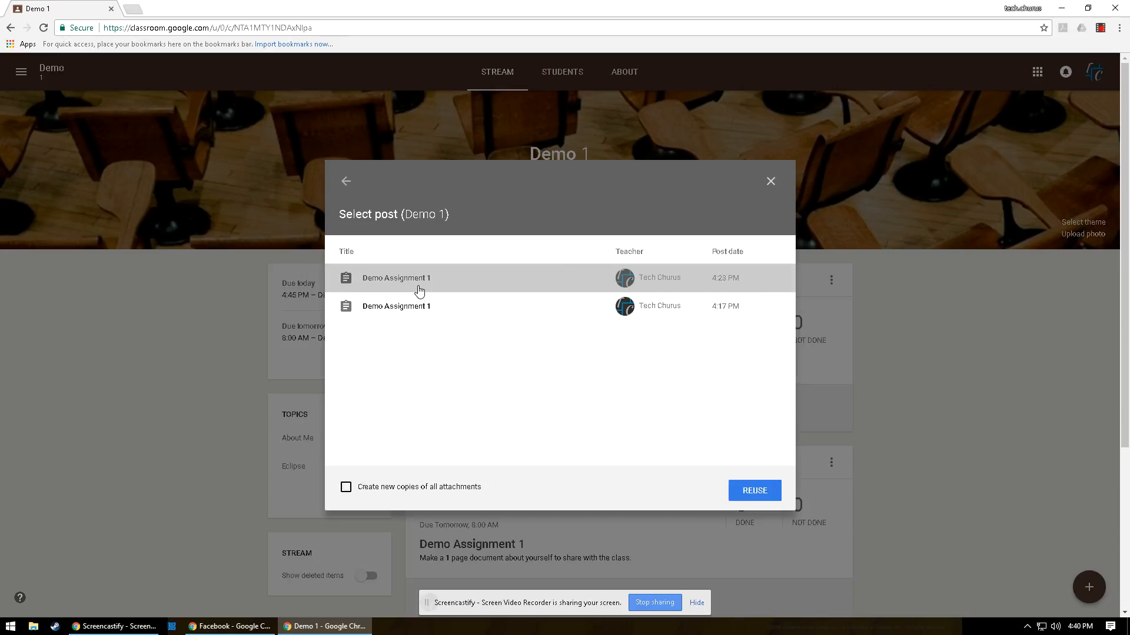
click(753, 493)
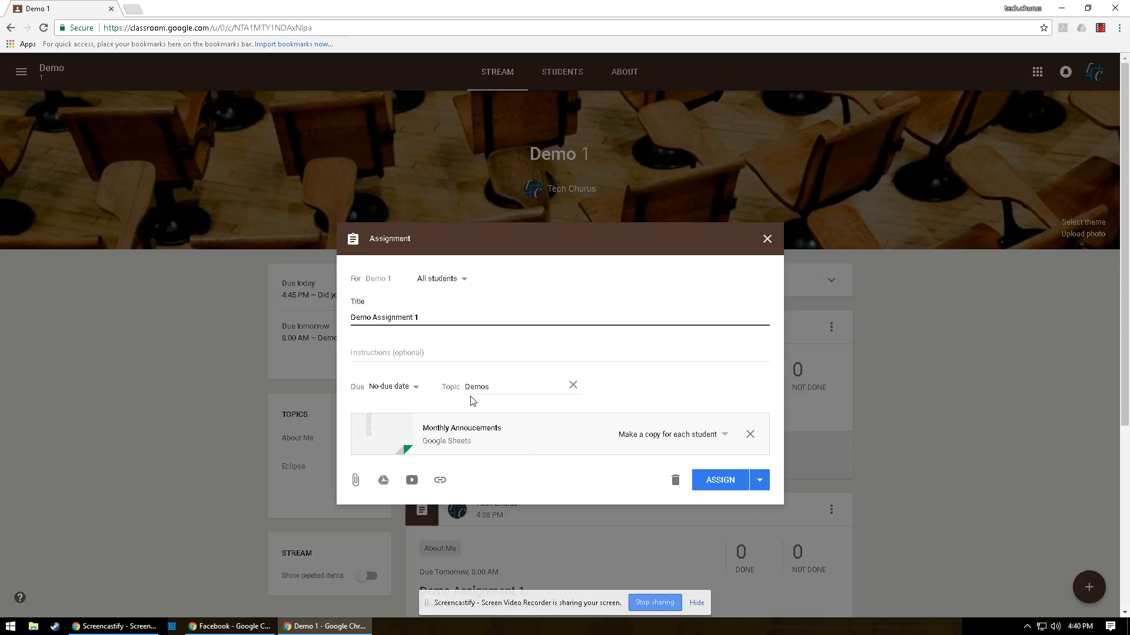
key(BackSpace)
click(722, 481)
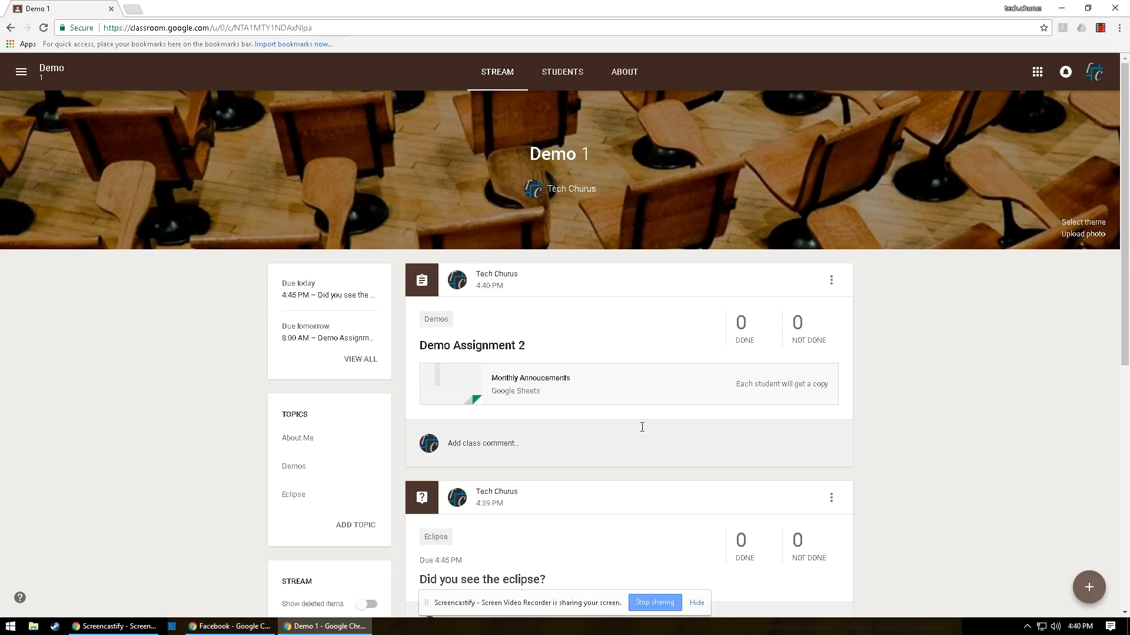
Step: View the stream posts filtered by the Eclipse, About Me and Demos topics, and return to the full stream
scroll(742, 541, down, 2)
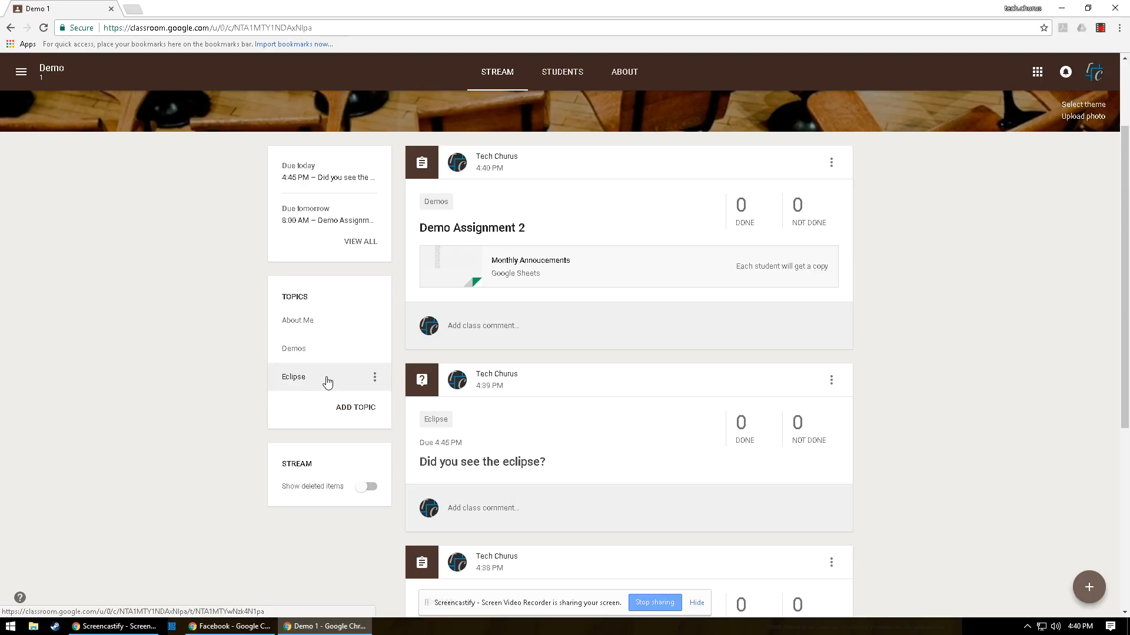
click(290, 378)
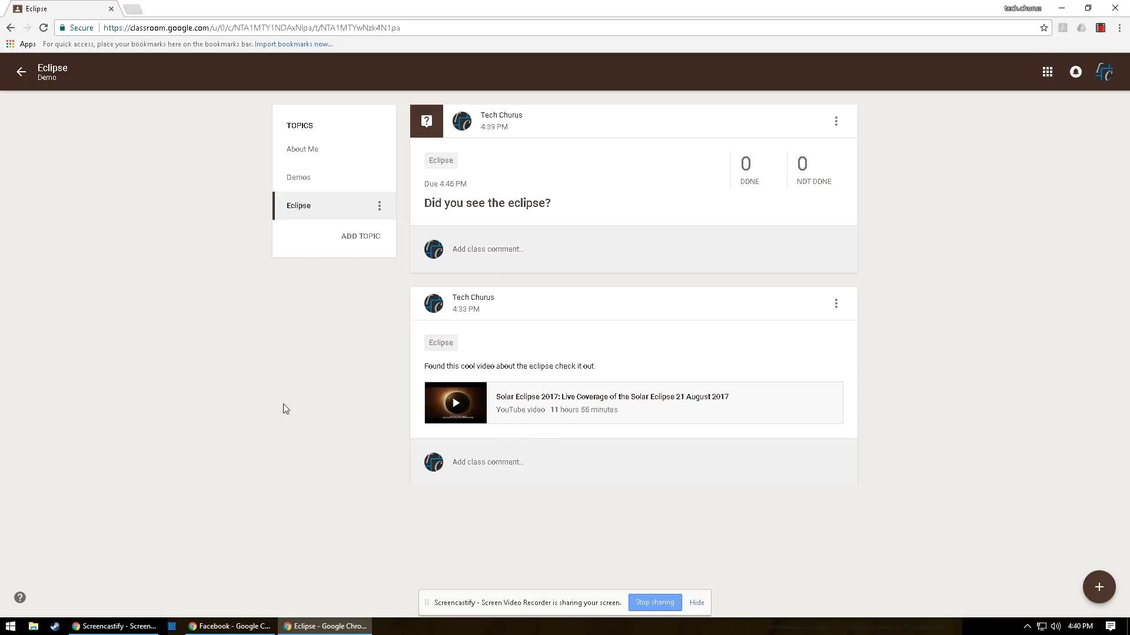
click(310, 150)
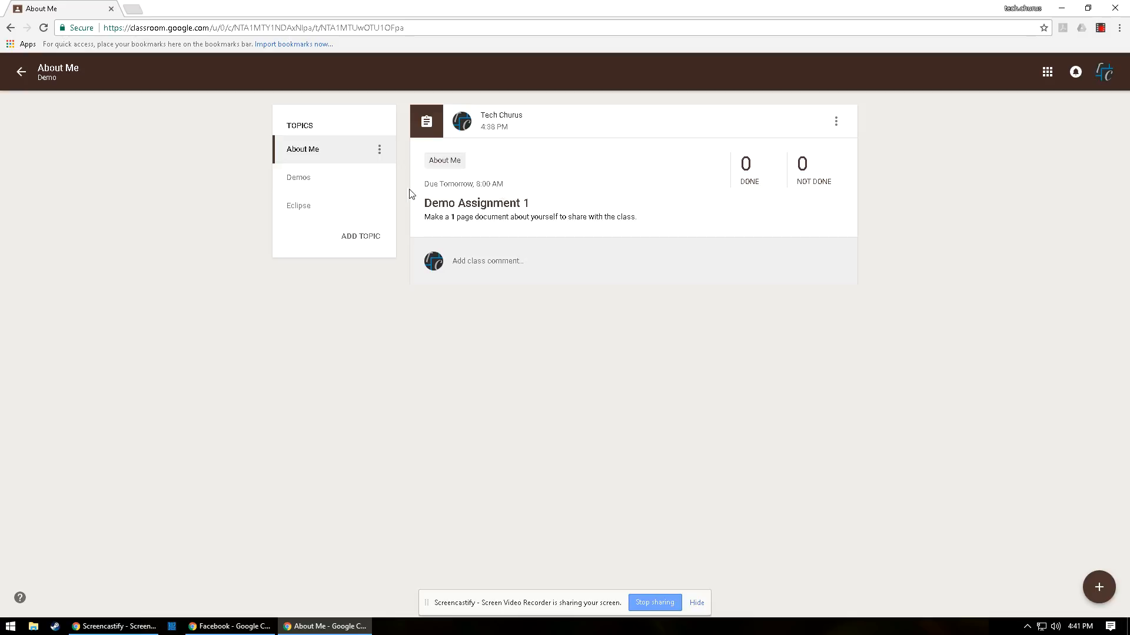
click(299, 178)
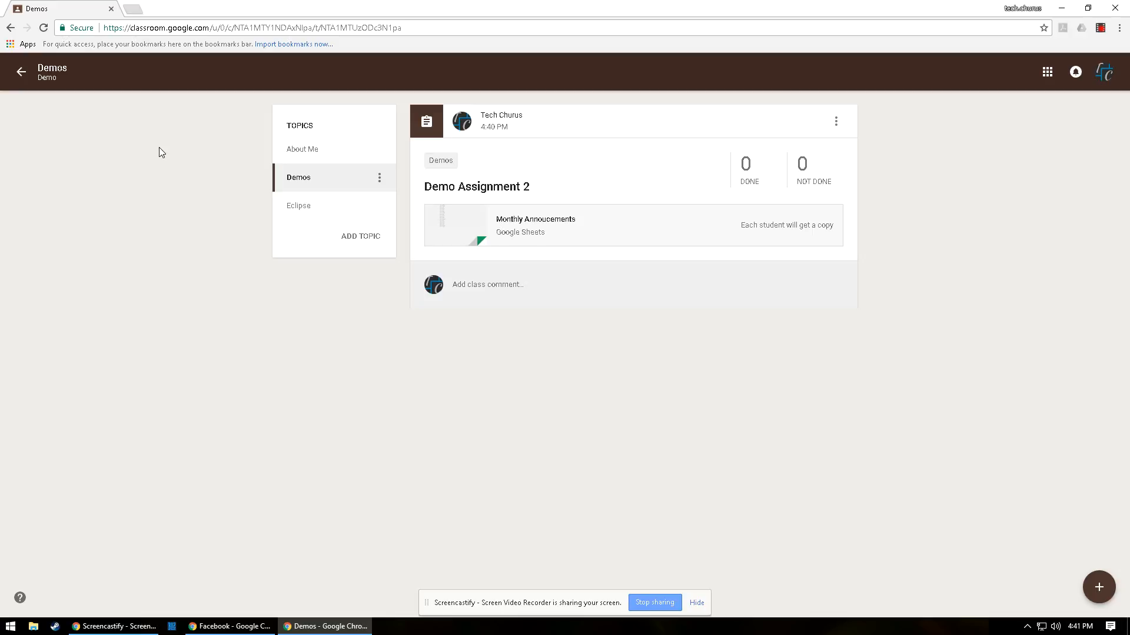
click(21, 71)
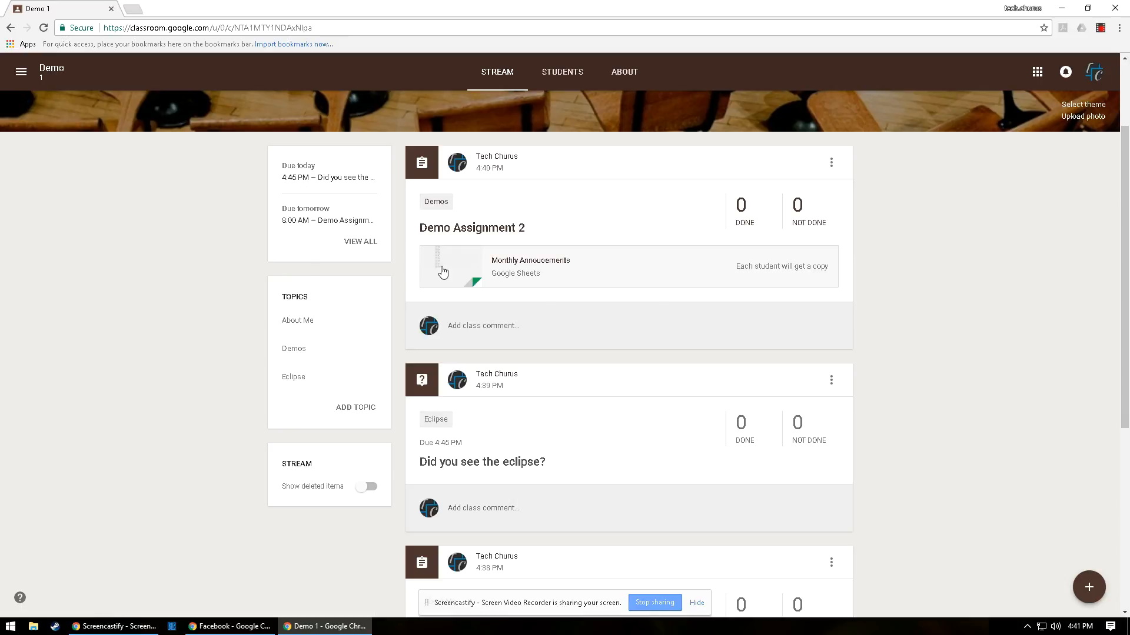
scroll(783, 312, up, 2)
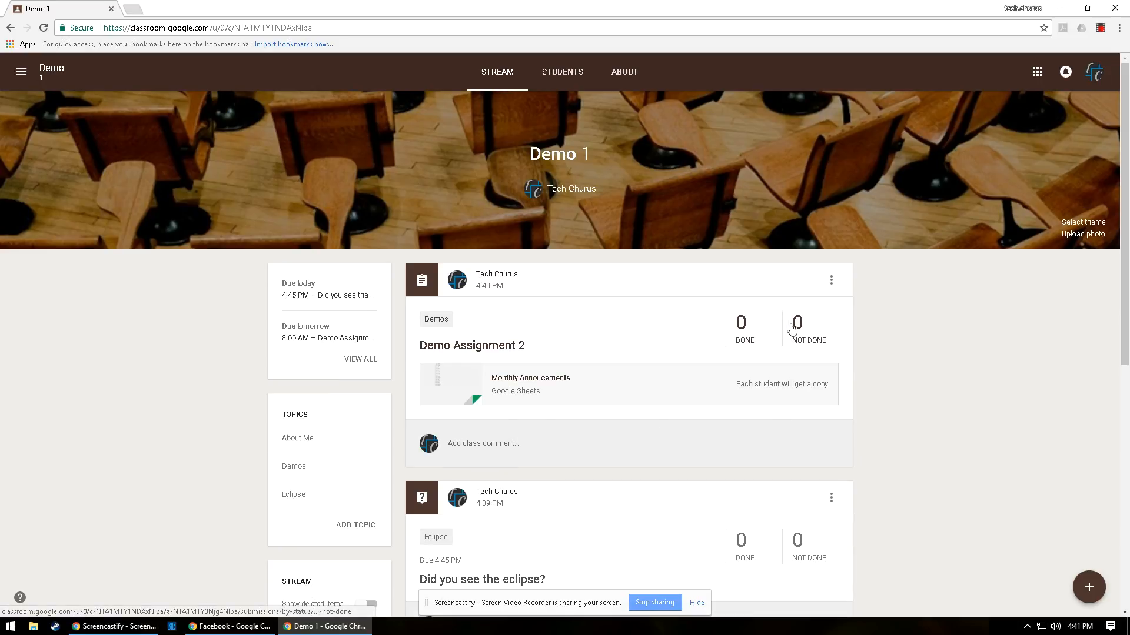